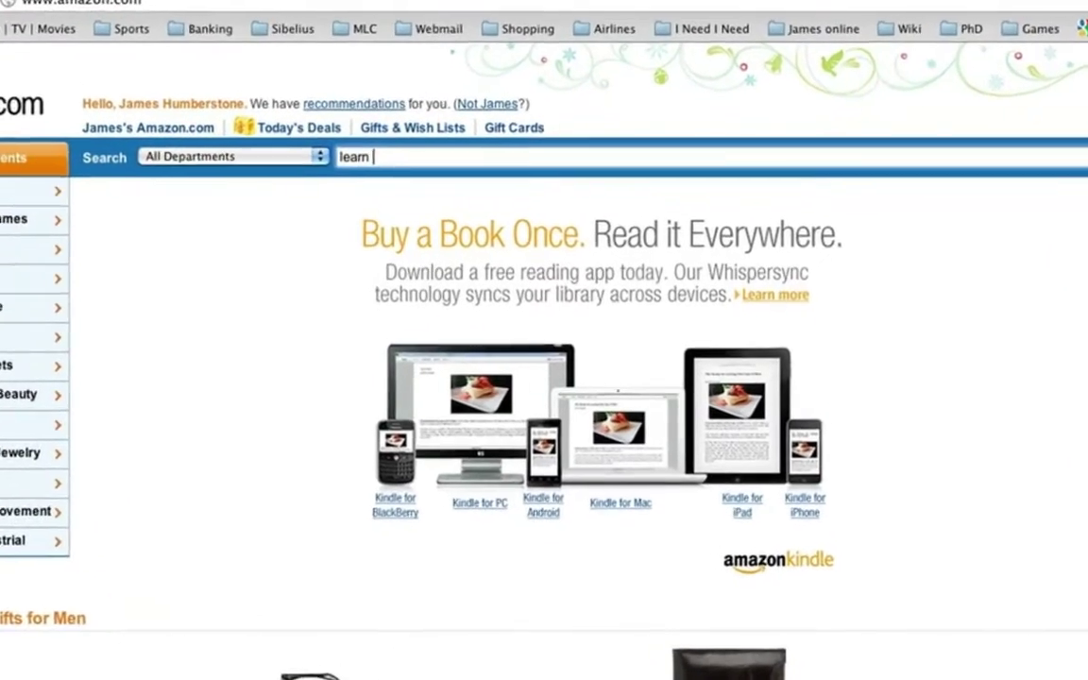
# Step: Search Amazon for 'learn sibelius' and open the Kindle book page for Learn Sibelius 6 in 1 Hour
pyautogui.write('sibelius')
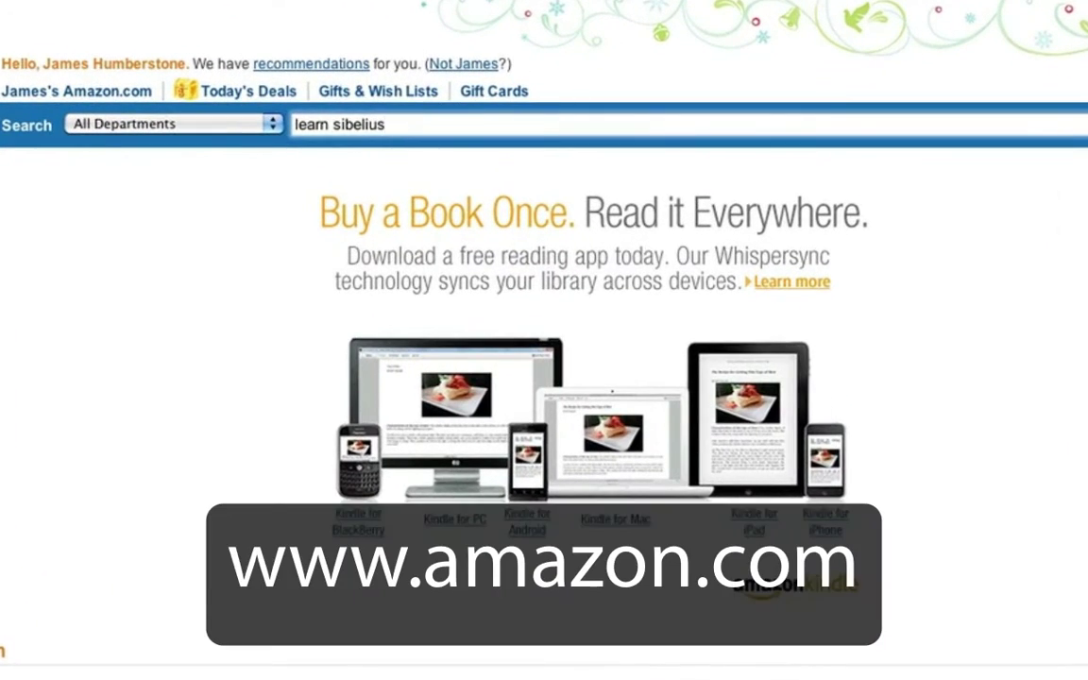
pyautogui.press('Return')
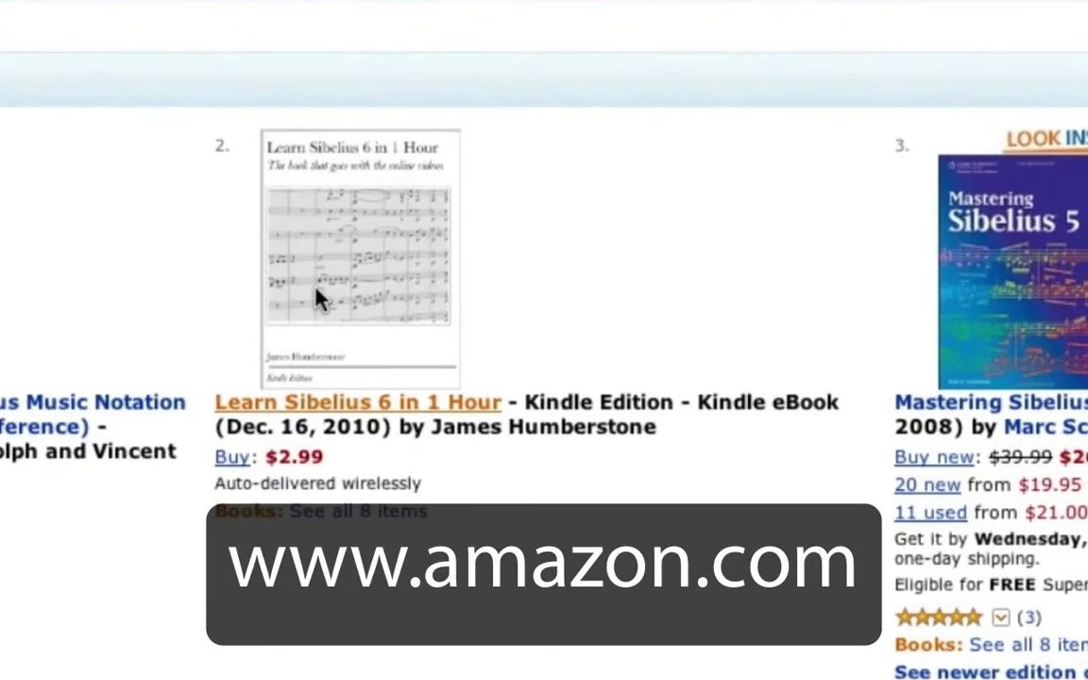
pyautogui.click(316, 298)
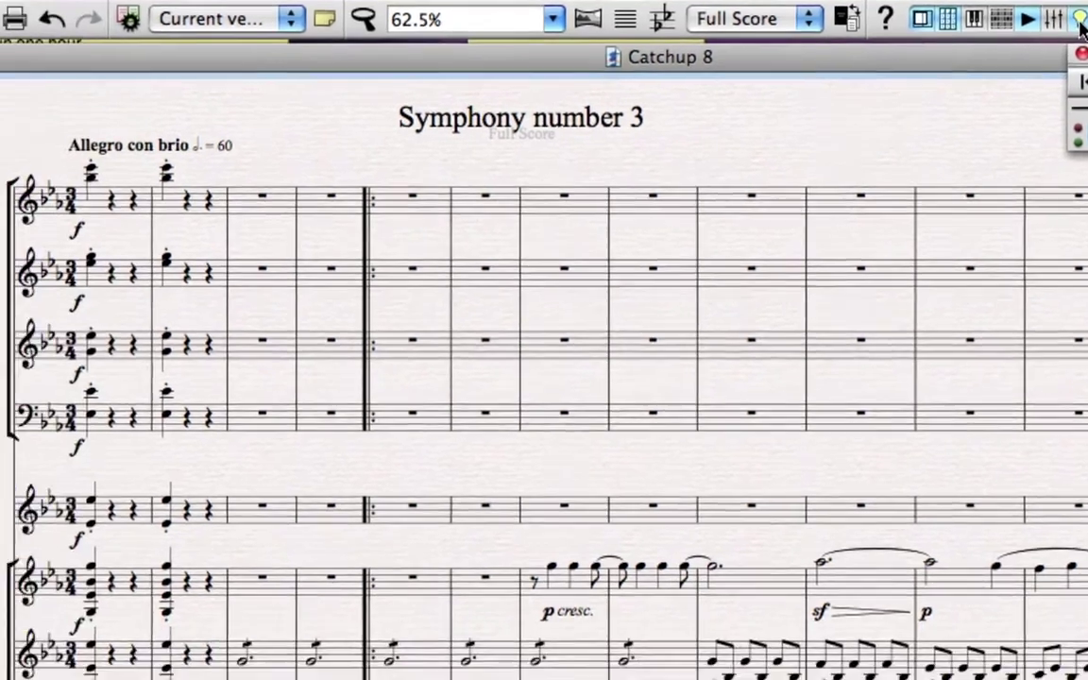
# Step: Show the Ideas hub and move its window to the top-left, clear of the Catchup 8 score
pyautogui.click(989, 55)
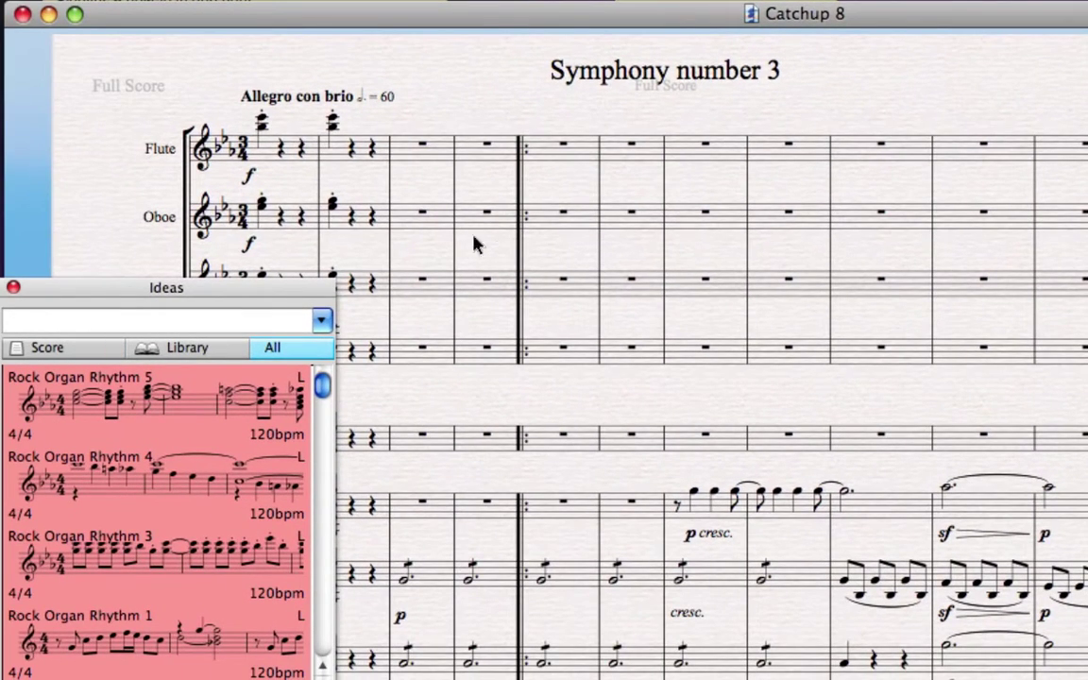
pyautogui.moveTo(277, 288); pyautogui.dragTo(288, 47)
pyautogui.moveTo(207, 281)
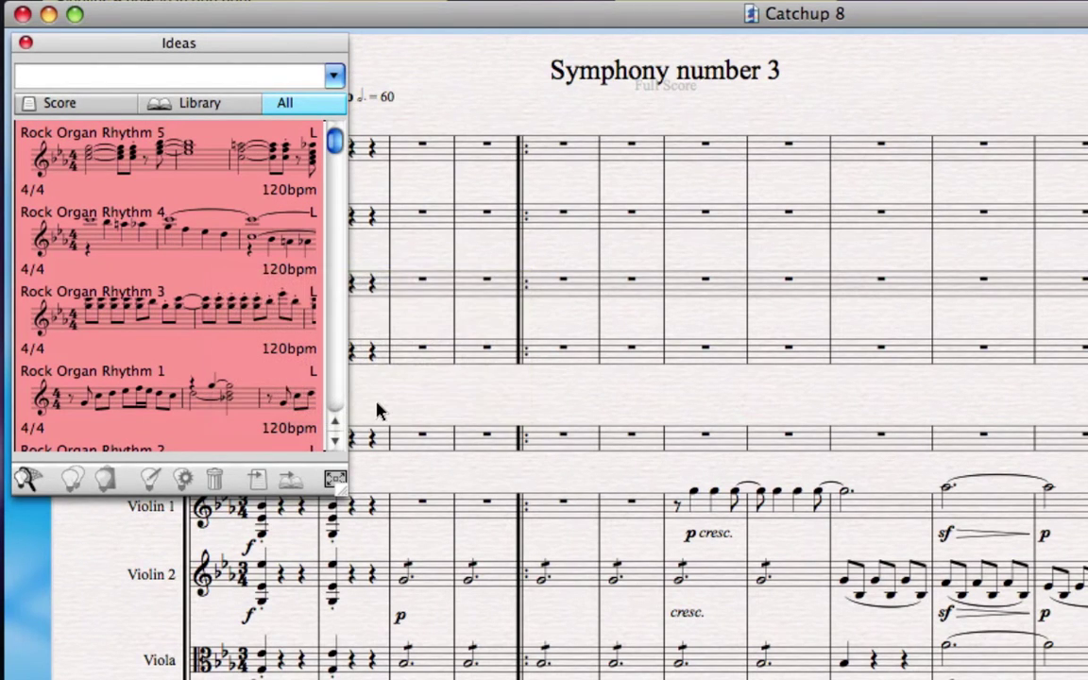
# Step: Search the Ideas hub for 'drum beat'
pyautogui.click(253, 77)
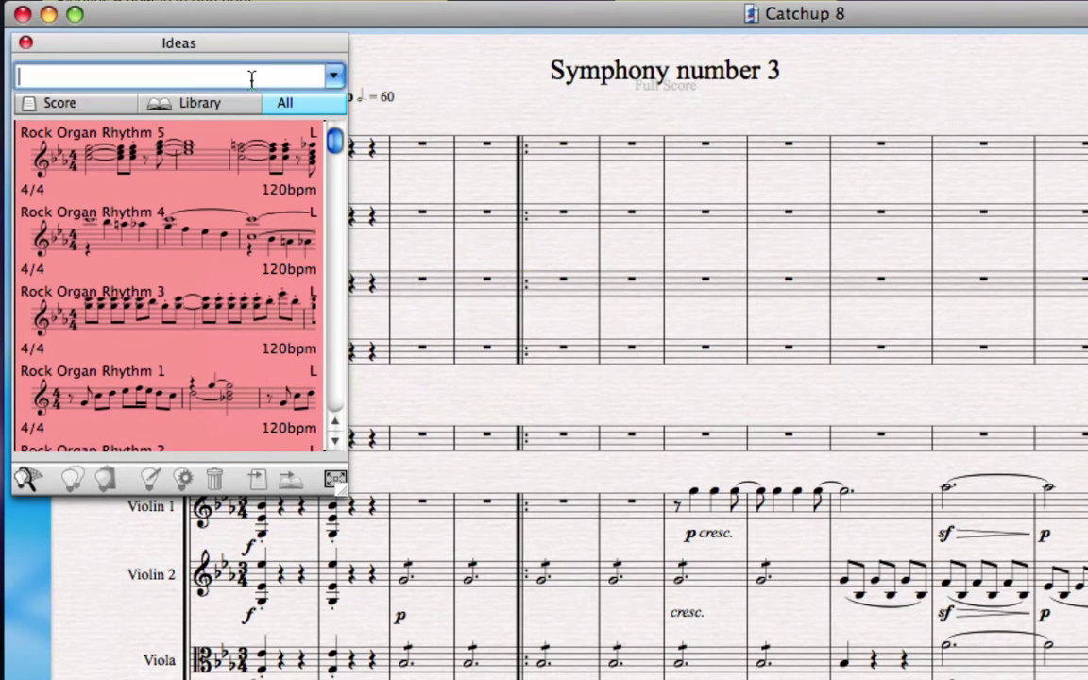
pyautogui.write('drum beat')
pyautogui.press('Return')
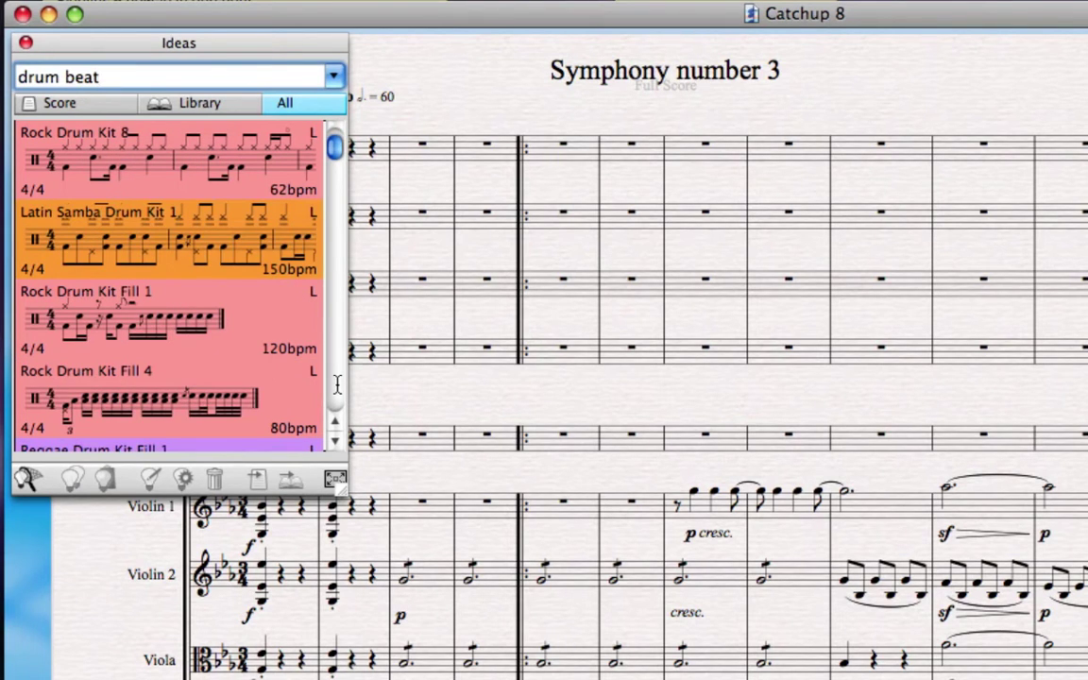
# Step: Preview the Rock Drum Kit Fill 1 and Dance Drum Kit 2 ideas
pyautogui.click(151, 326)
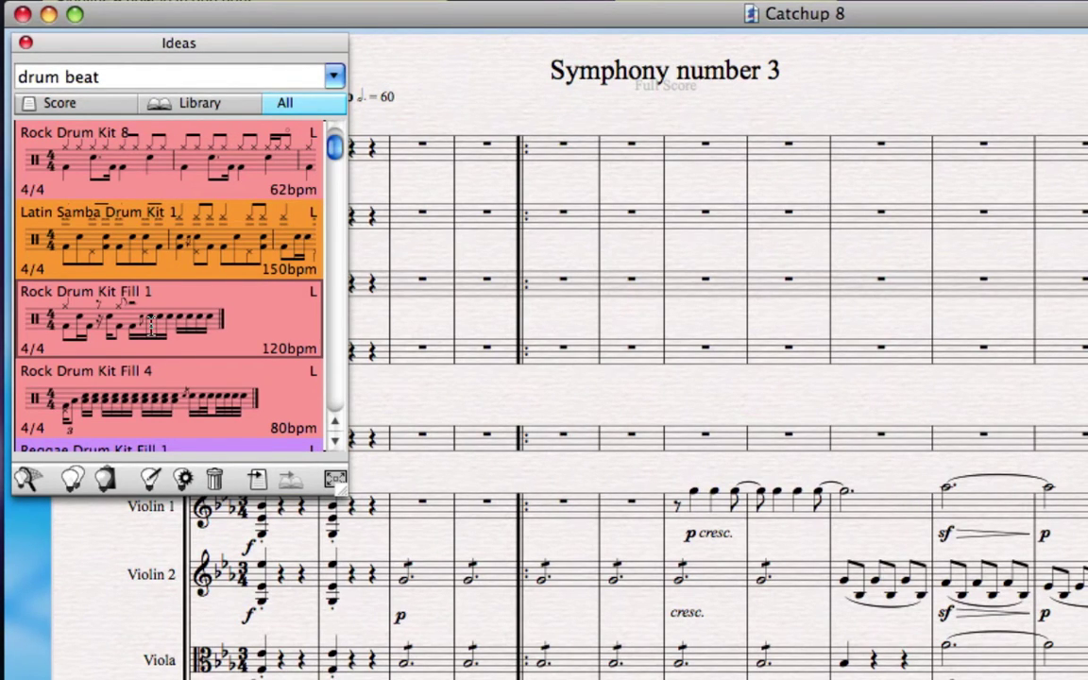
pyautogui.scroll(-8, 307, 337)
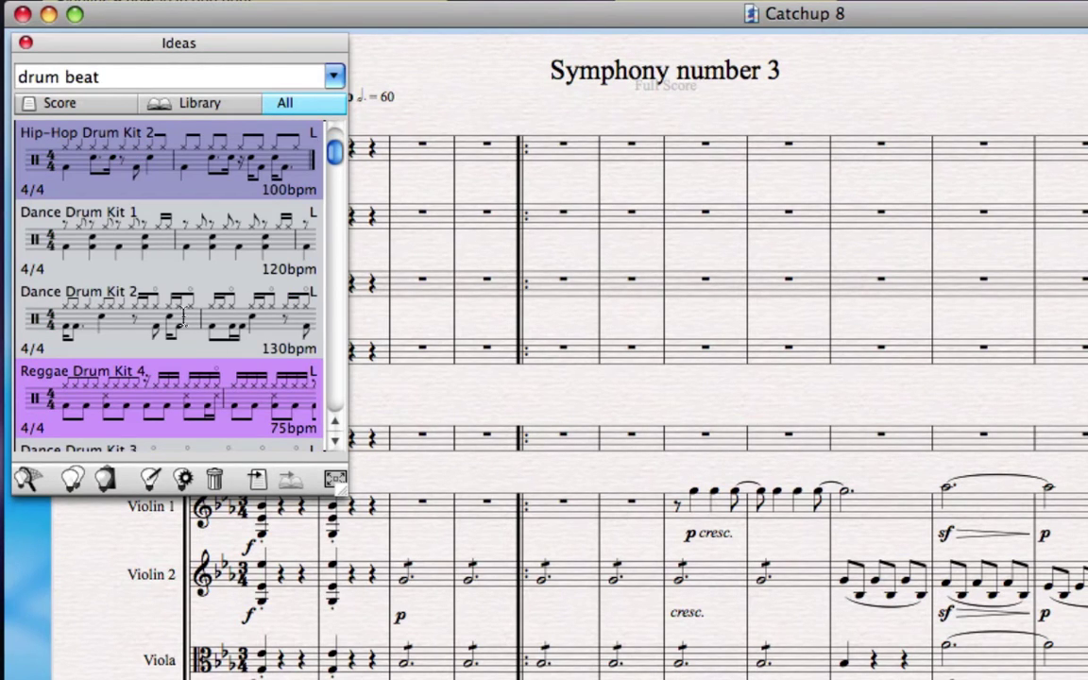
pyautogui.click(178, 319)
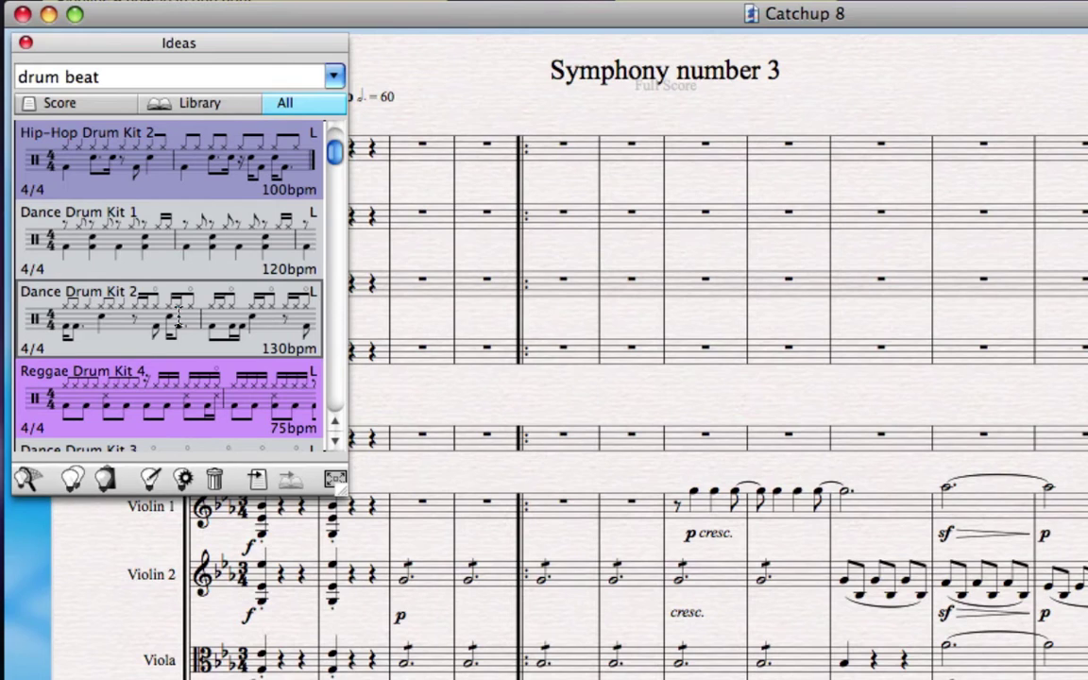
pyautogui.moveTo(178, 318)
# Step: Limit the Ideas hub to this score's ideas and clear the drum beat search
pyautogui.click(84, 104)
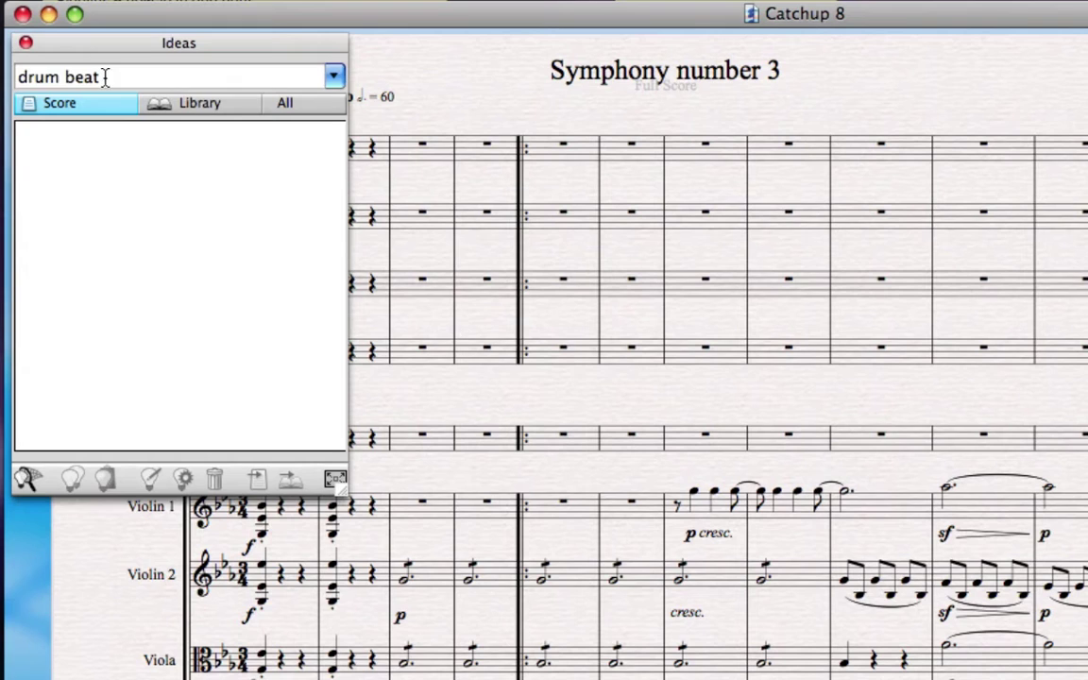
pyautogui.moveTo(100, 77); pyautogui.dragTo(2, 49)
pyautogui.press('BackSpace')
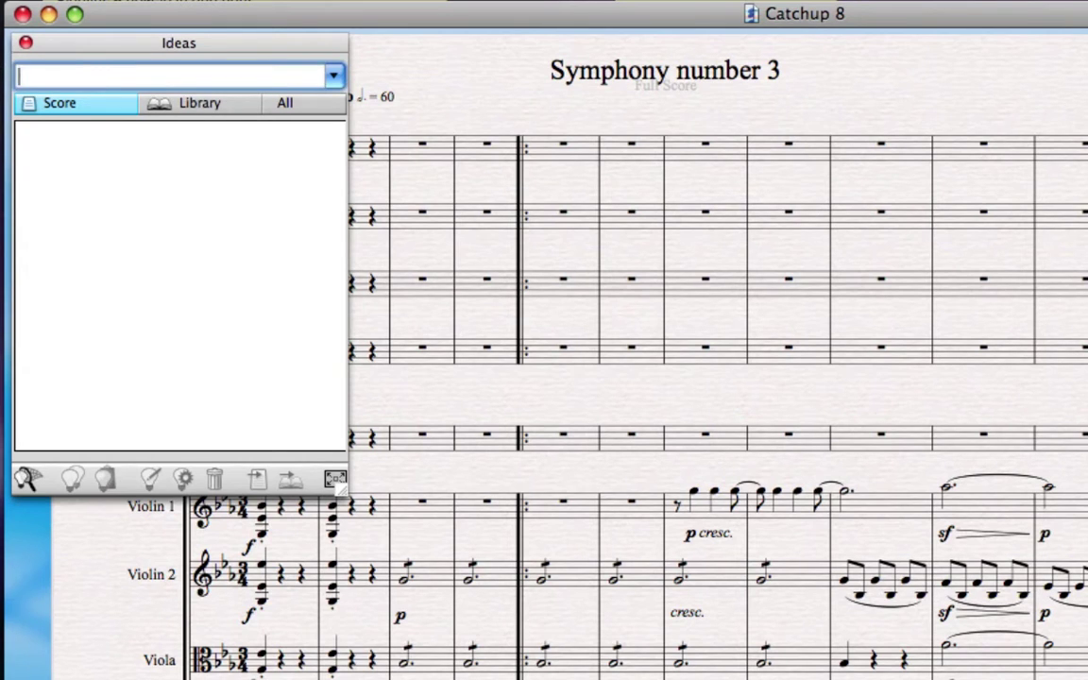
# Step: Select the cello melody from its first bar onward and capture it as Symphony number 3 1
pyautogui.click(496, 411)
pyautogui.moveTo(496, 411); pyautogui.dragTo(680, 302)
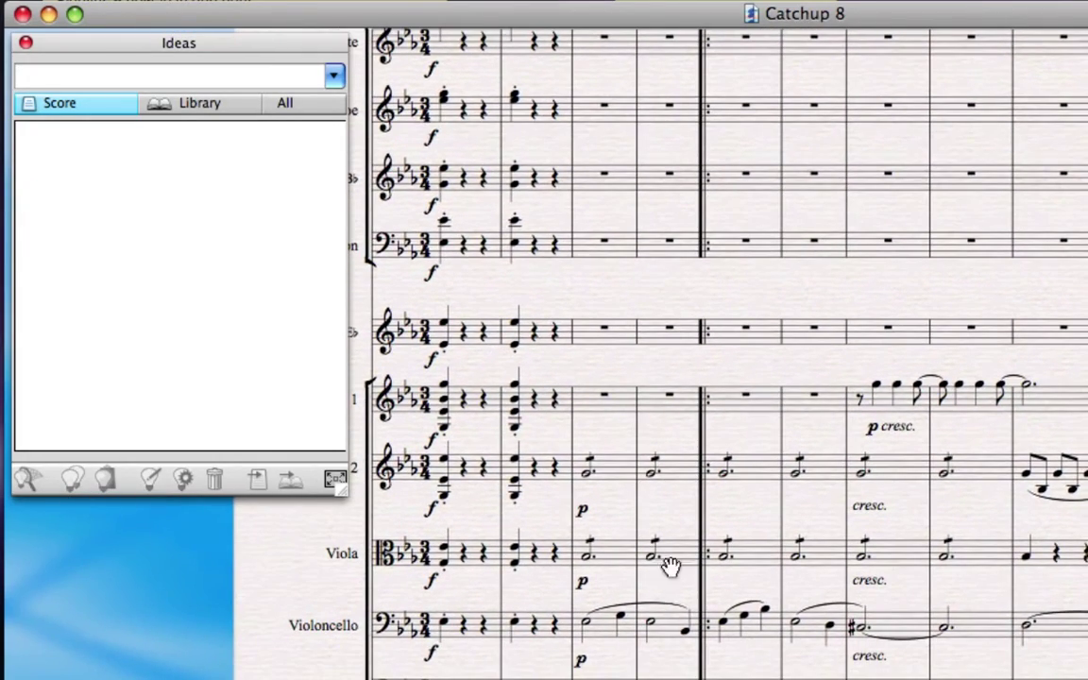
pyautogui.moveTo(670, 566); pyautogui.dragTo(658, 391)
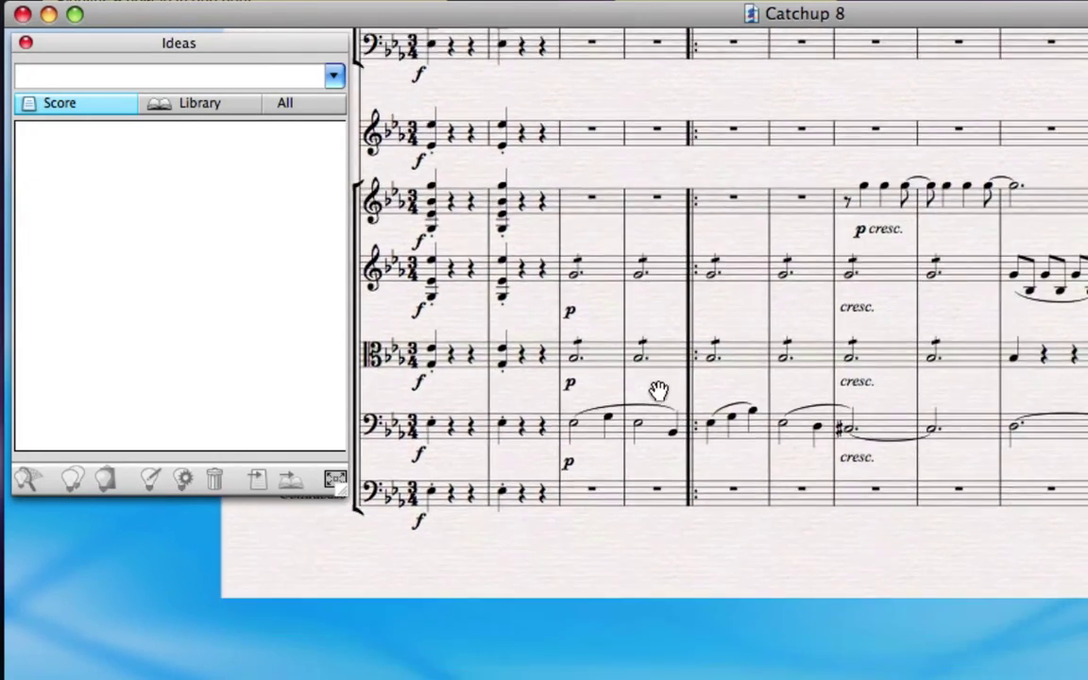
pyautogui.click(594, 436)
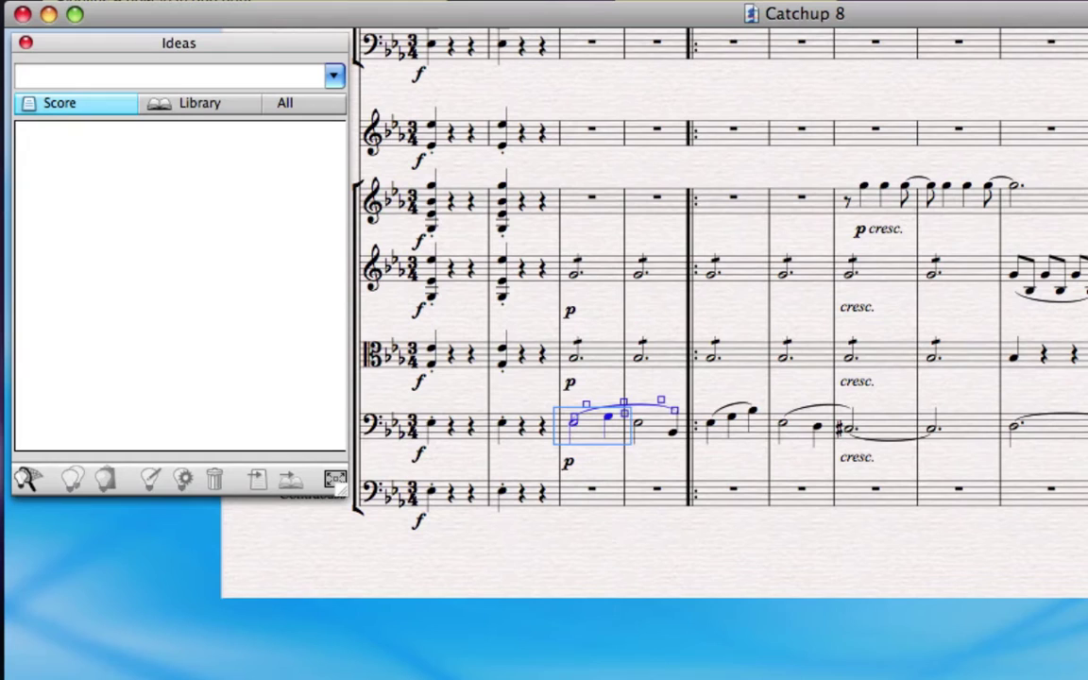
pyautogui.hotkey('ctrl', 'shift', 'End')
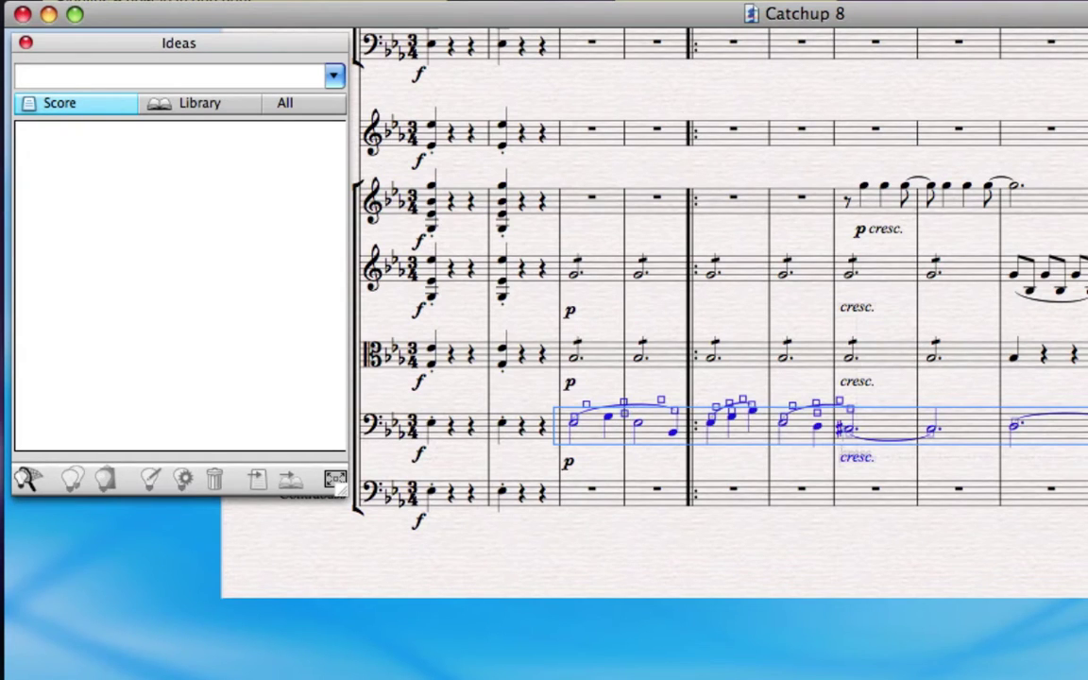
pyautogui.click(29, 482)
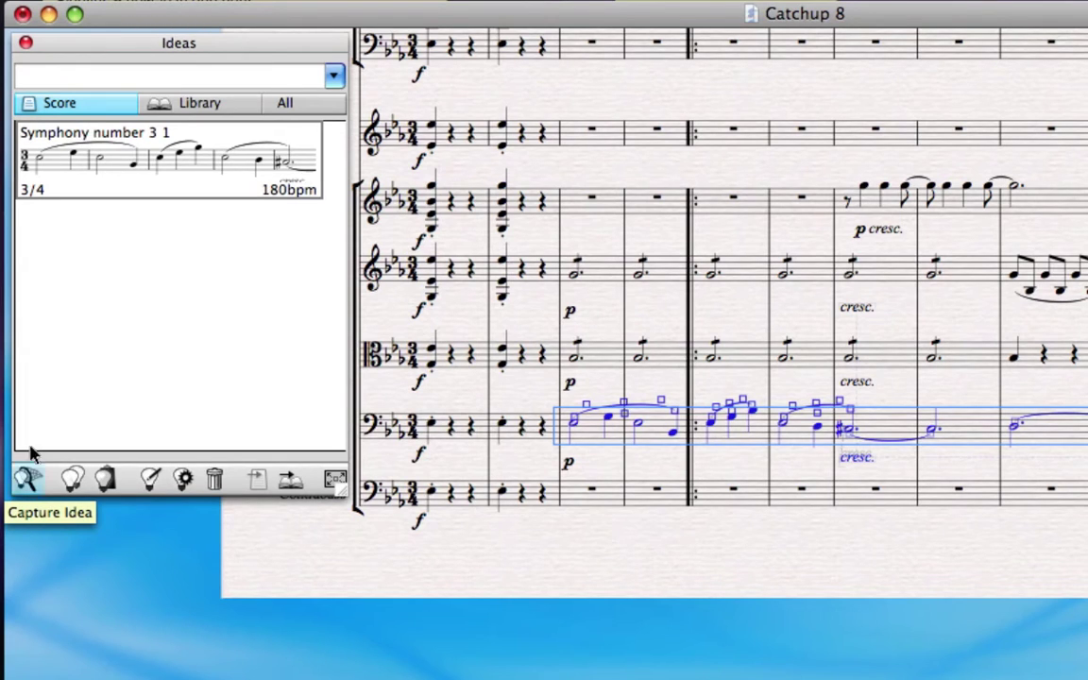
pyautogui.moveTo(117, 146)
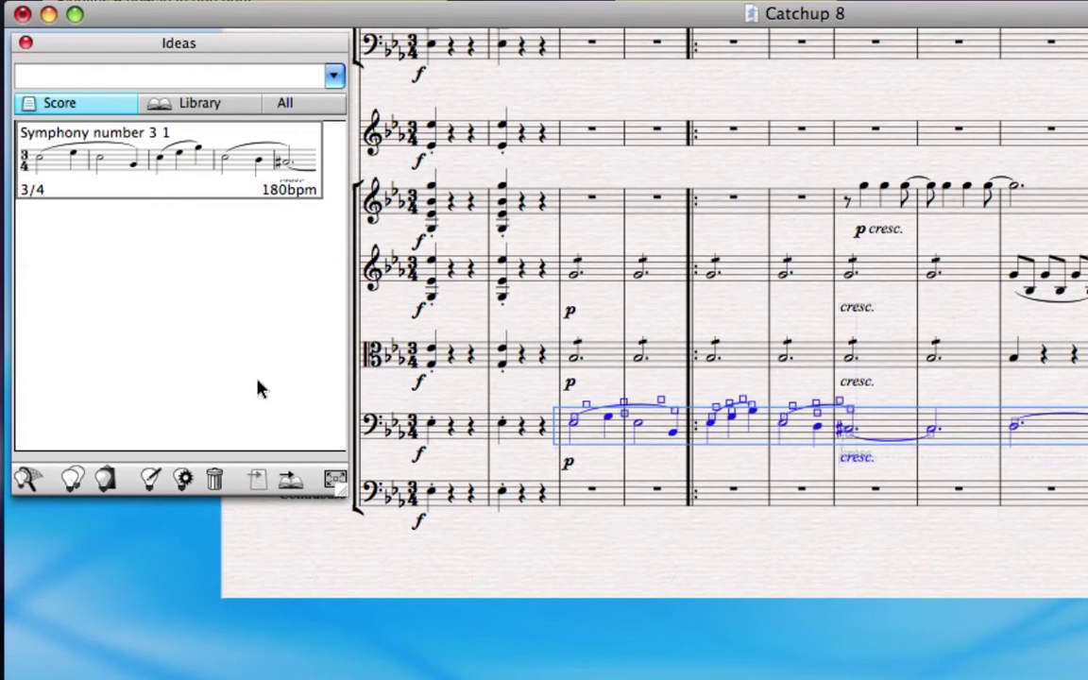
# Step: Capture the Violin 1 p cresc. phrase as an idea
pyautogui.click(728, 244)
pyautogui.moveTo(881, 210); pyautogui.dragTo(994, 210)
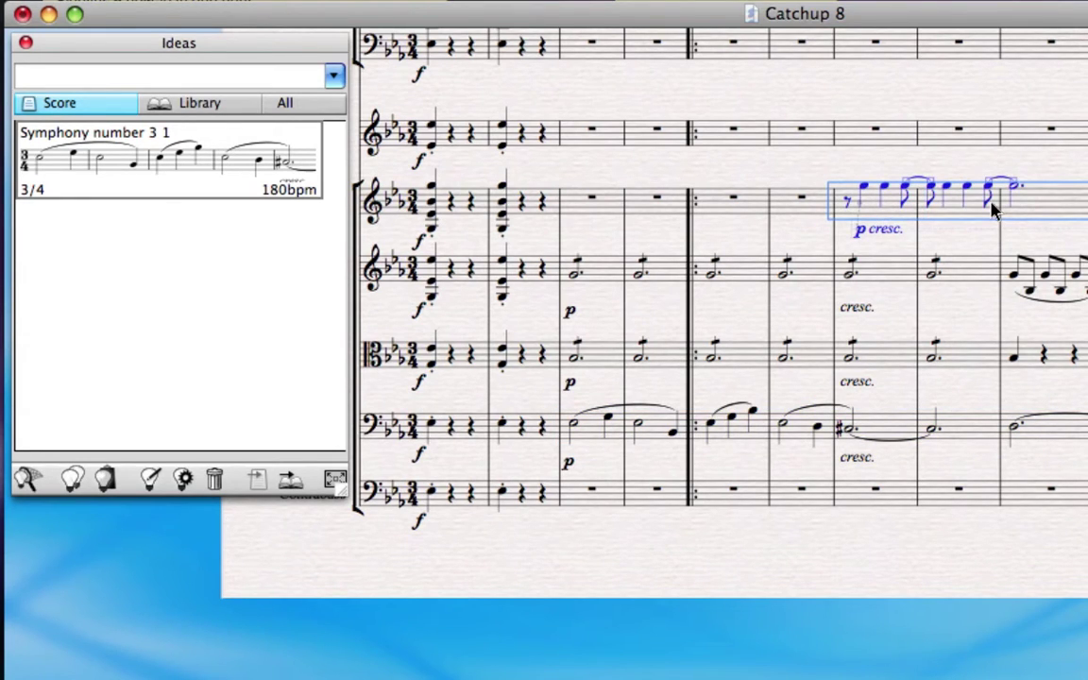
pyautogui.hotkey('shift', 'i')
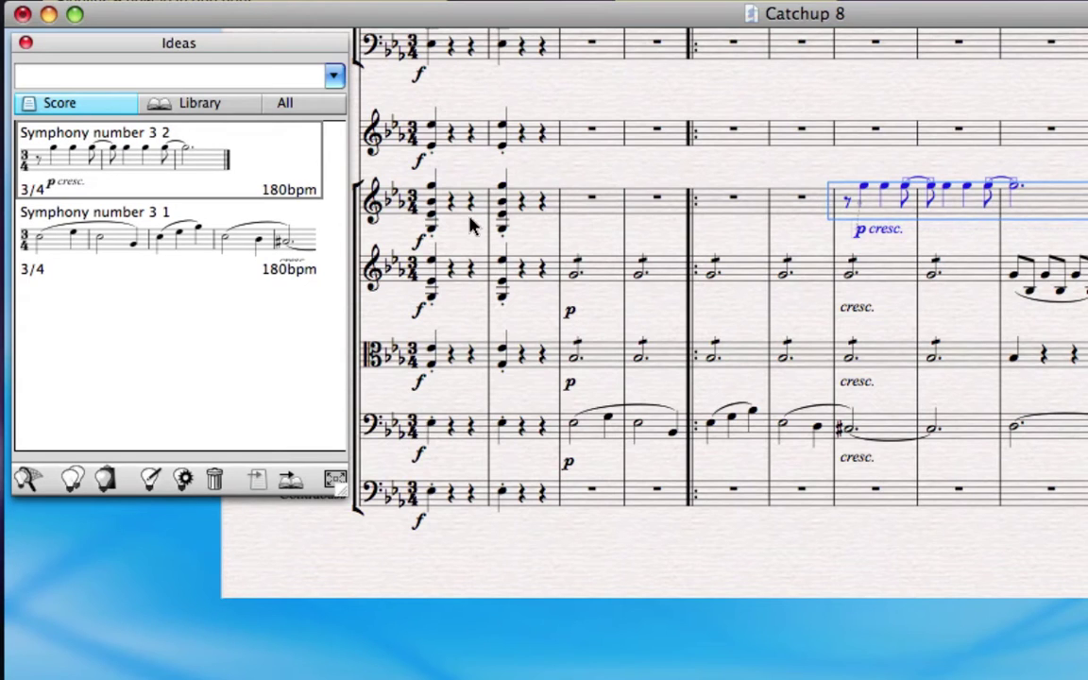
# Step: Capture the opening bar across all staves as an idea
pyautogui.click(418, 191)
pyautogui.keyDown('shift'); pyautogui.click(460, 507); pyautogui.keyUp('shift')
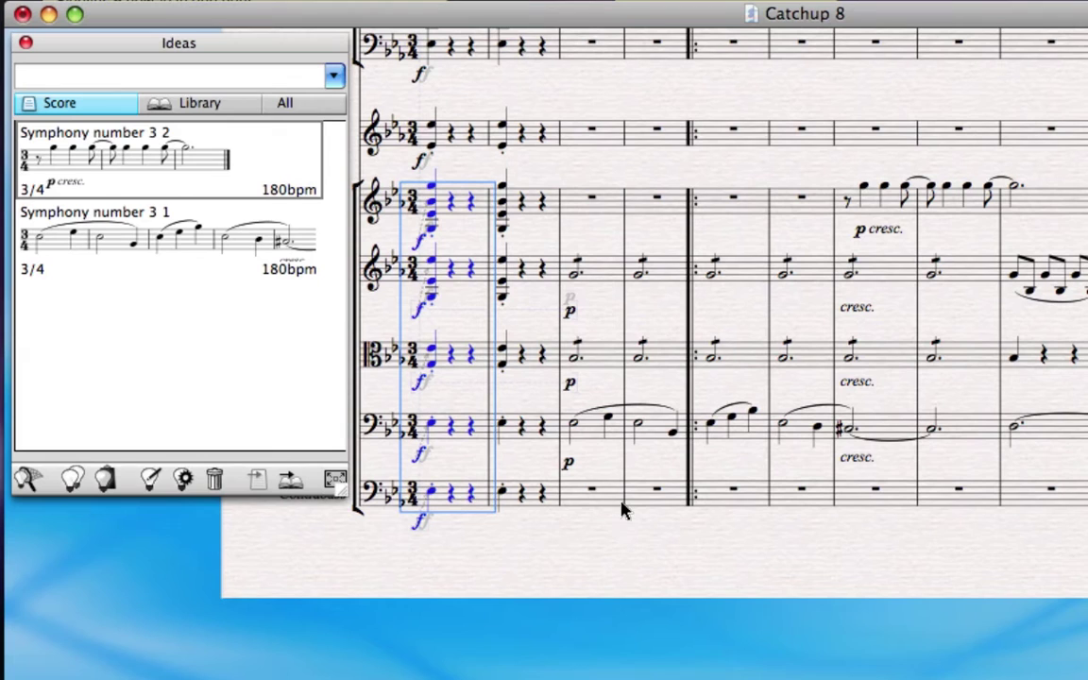
pyautogui.hotkey('shift', 'i')
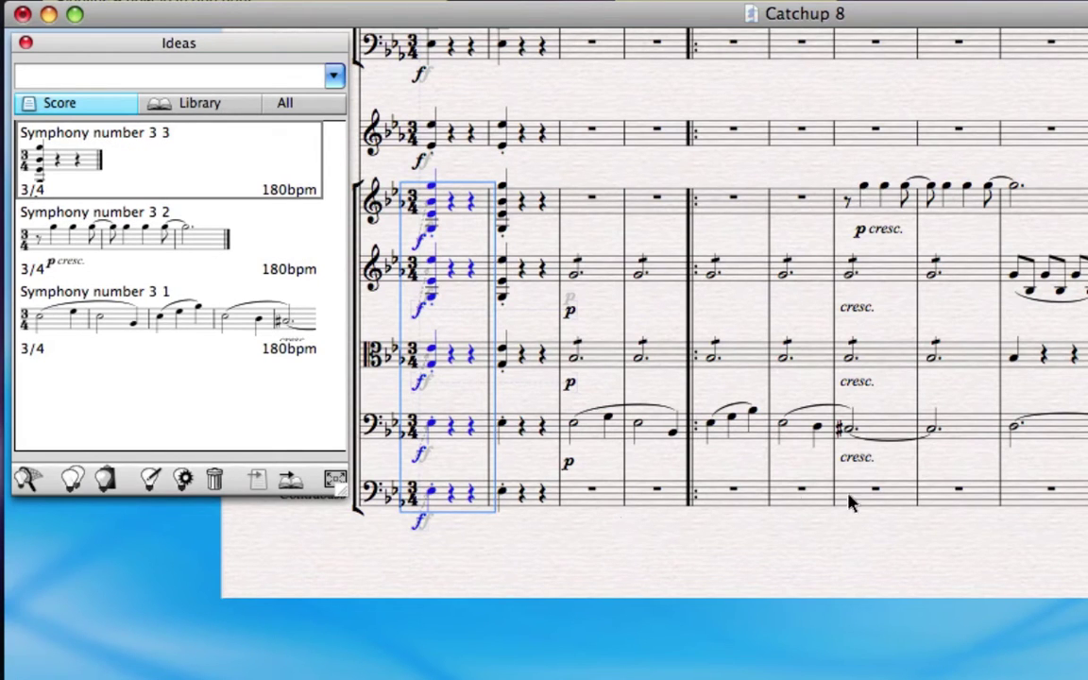
# Step: Capture the sf, hairpin and p dynamics together as an idea
pyautogui.hscroll(5, 975, 552)
pyautogui.scroll(1, 899, 559)
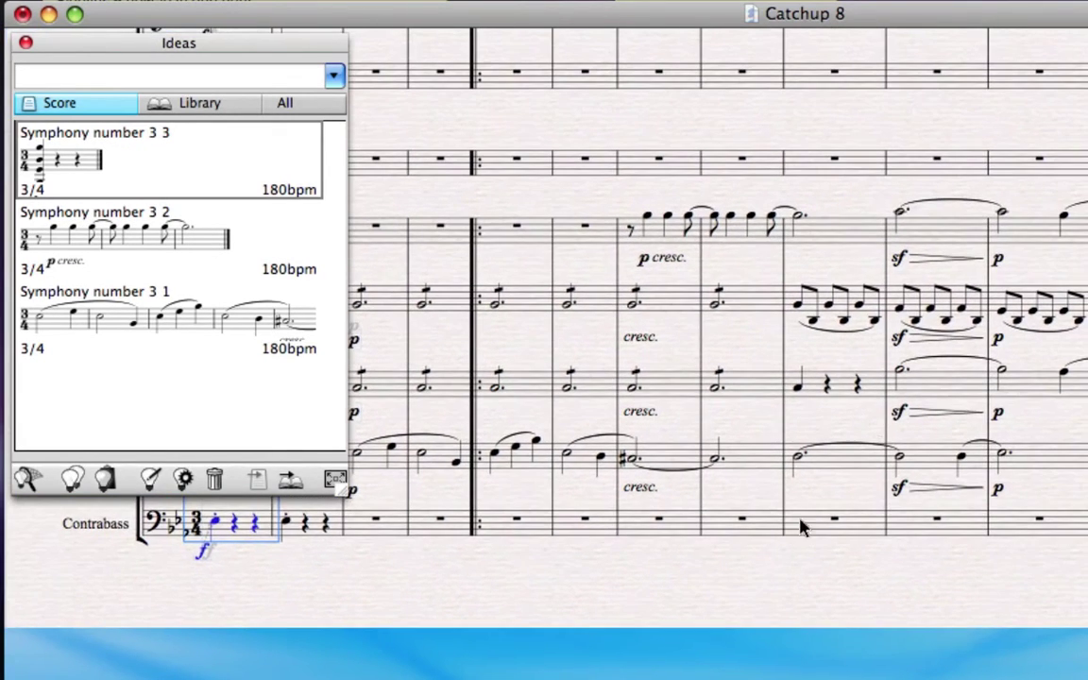
pyautogui.click(899, 414)
pyautogui.keyDown('super'); pyautogui.click(945, 413); pyautogui.keyUp('super')
pyautogui.keyDown('super'); pyautogui.click(998, 415); pyautogui.keyUp('super')
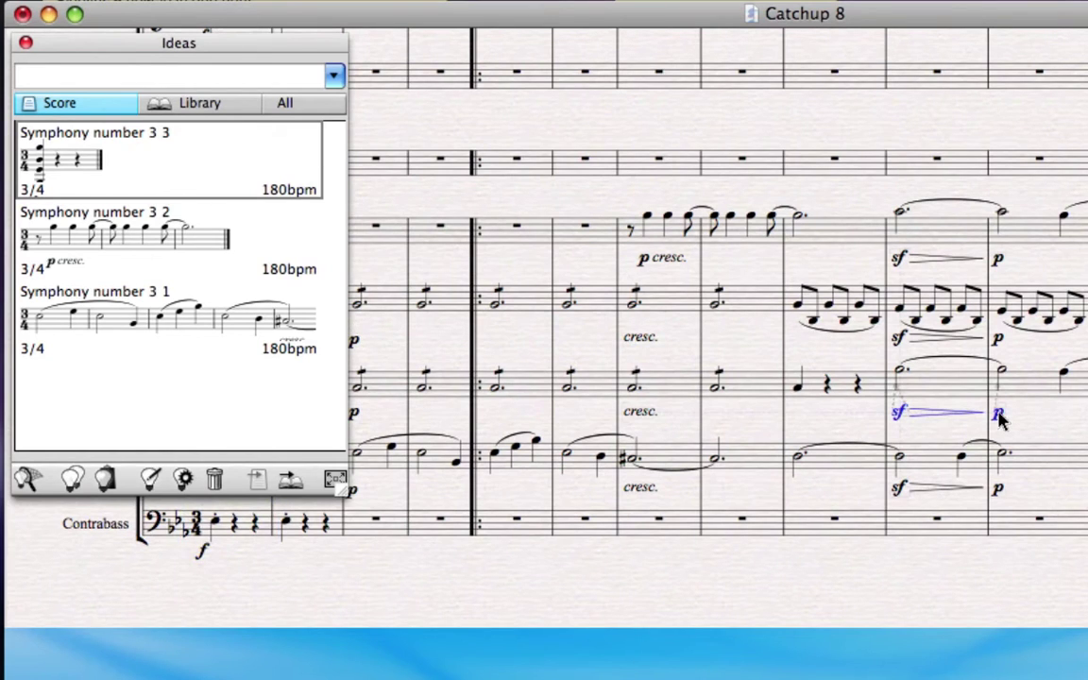
pyautogui.hotkey('shift', 'i')
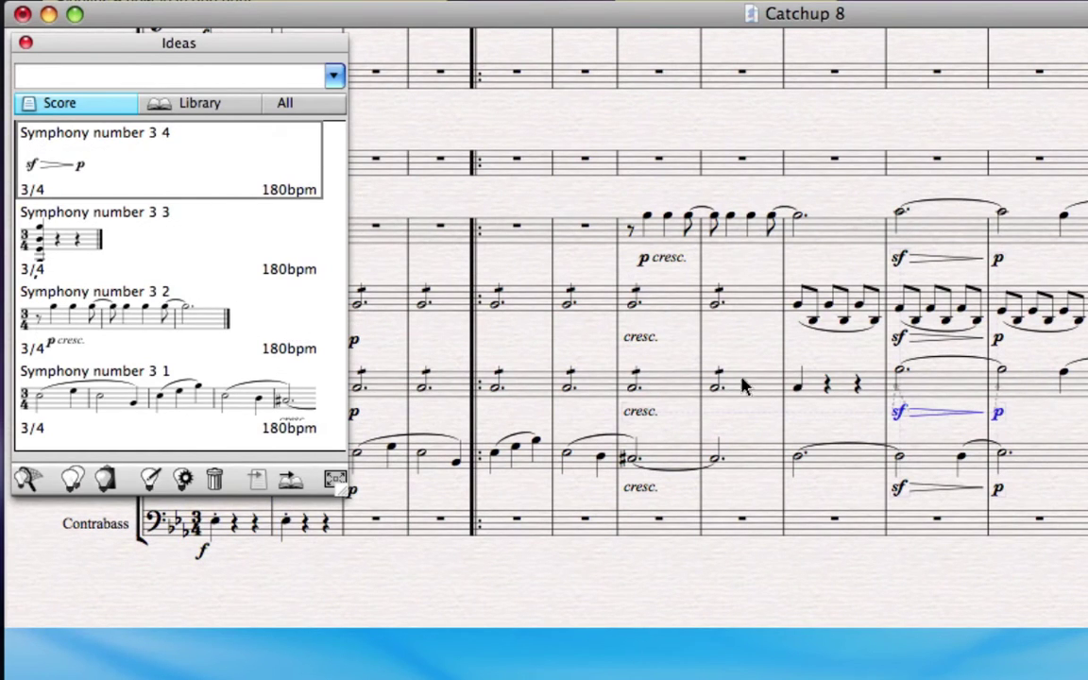
pyautogui.moveTo(724, 139); pyautogui.dragTo(910, 357)
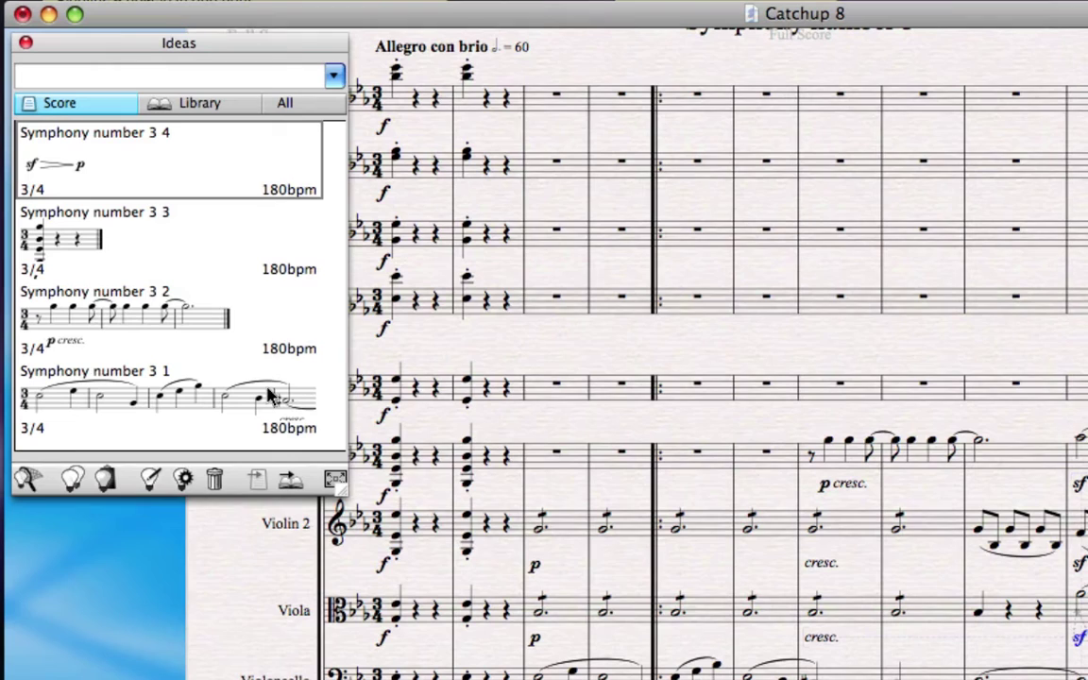
# Step: Capture four Flute bars after the repeat as idea Symphony number 3 5
pyautogui.moveTo(269, 399)
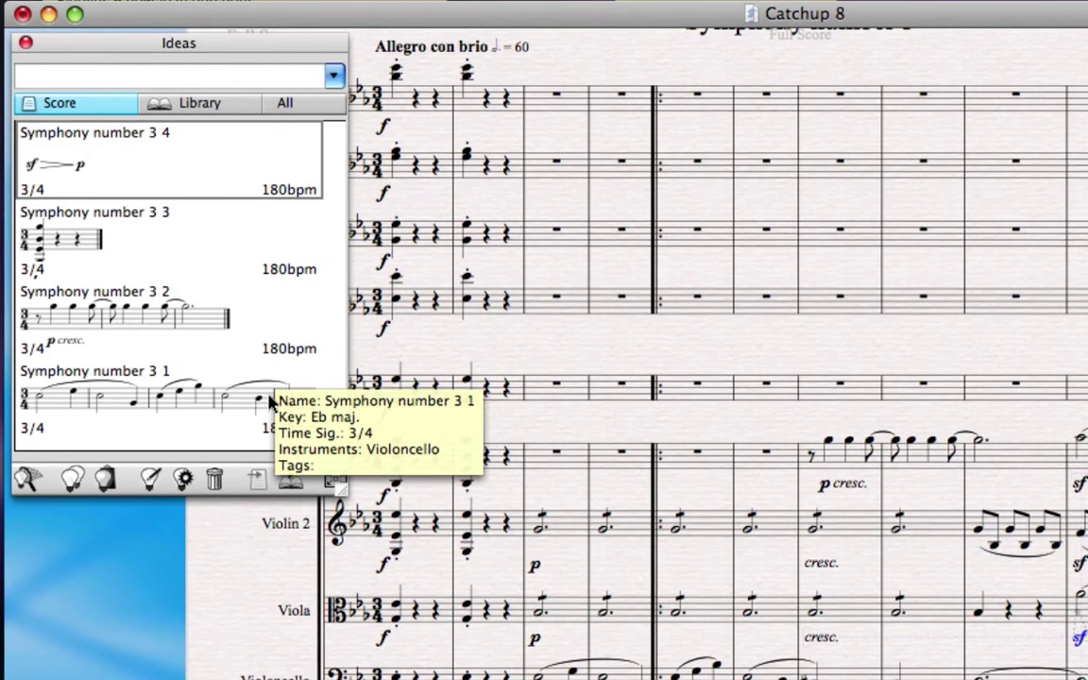
pyautogui.click(701, 106)
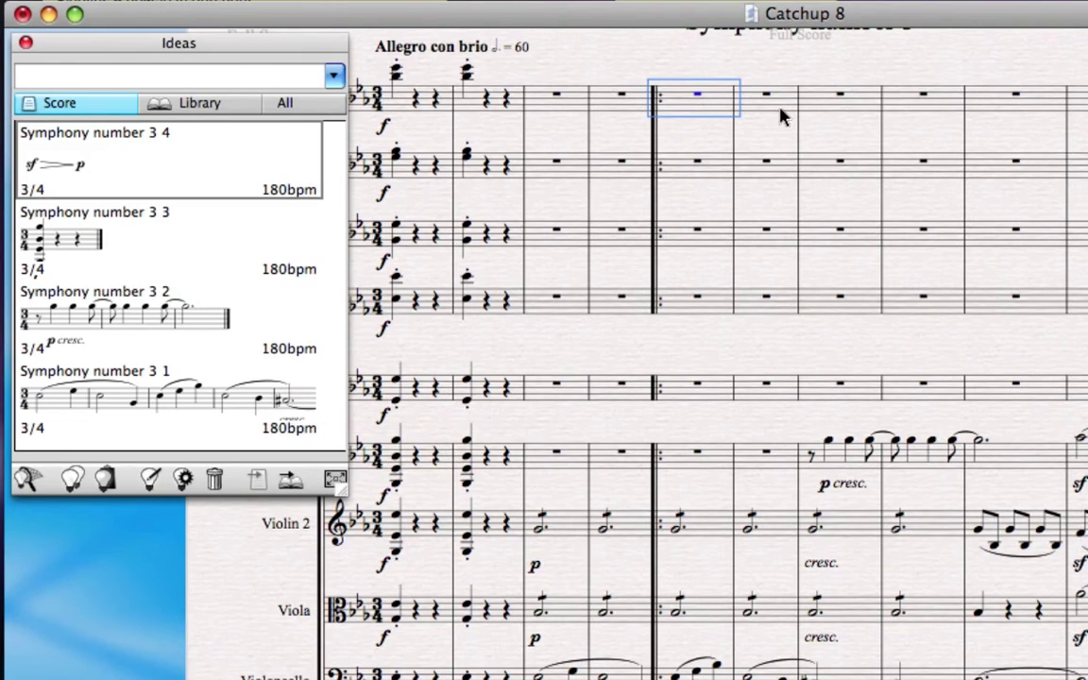
pyautogui.keyDown('shift'); pyautogui.click(914, 109); pyautogui.keyUp('shift')
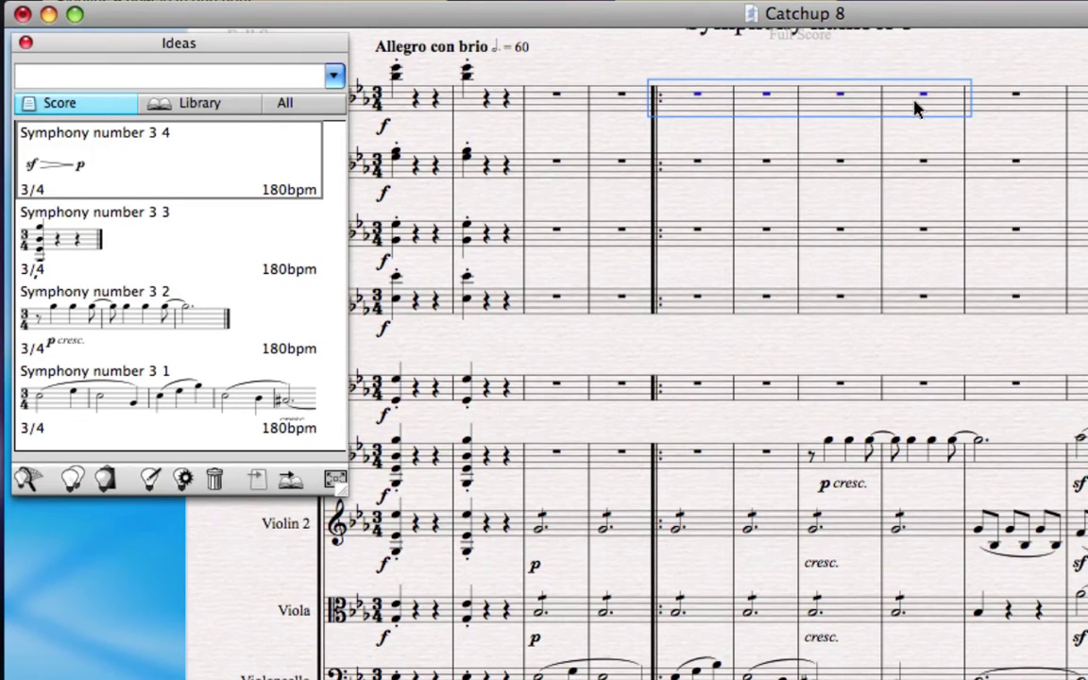
pyautogui.hotkey('shift', 'i')
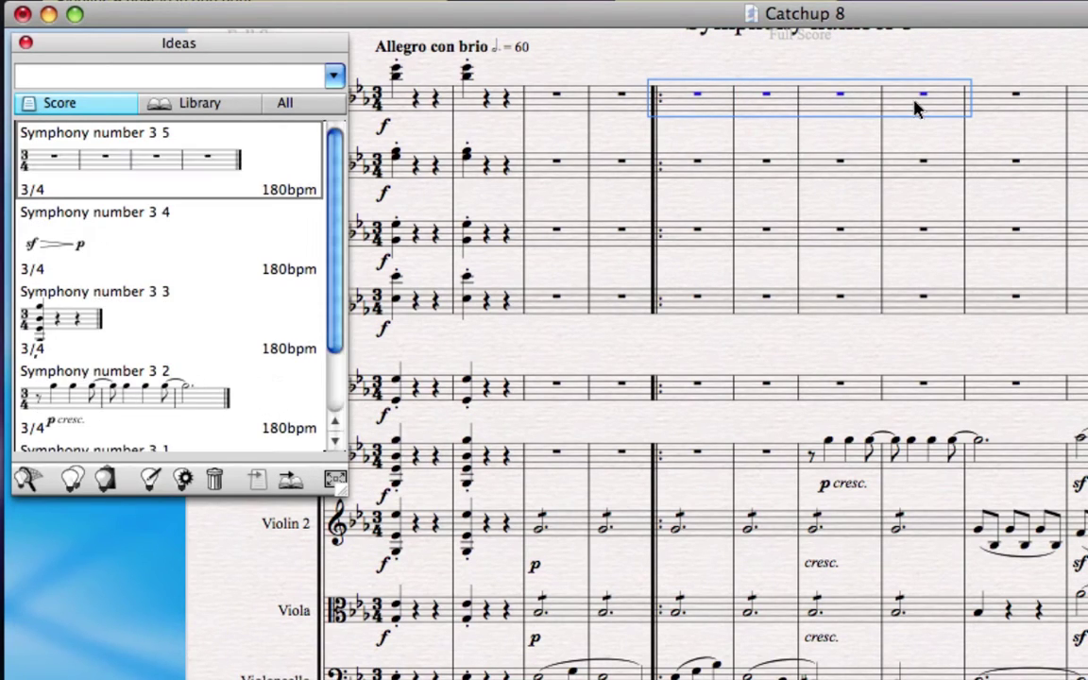
# Step: Edit Symphony number 3 5 to open with a bar of flute eighth and sixteenth notes, then close it
pyautogui.doubleClick(155, 161)
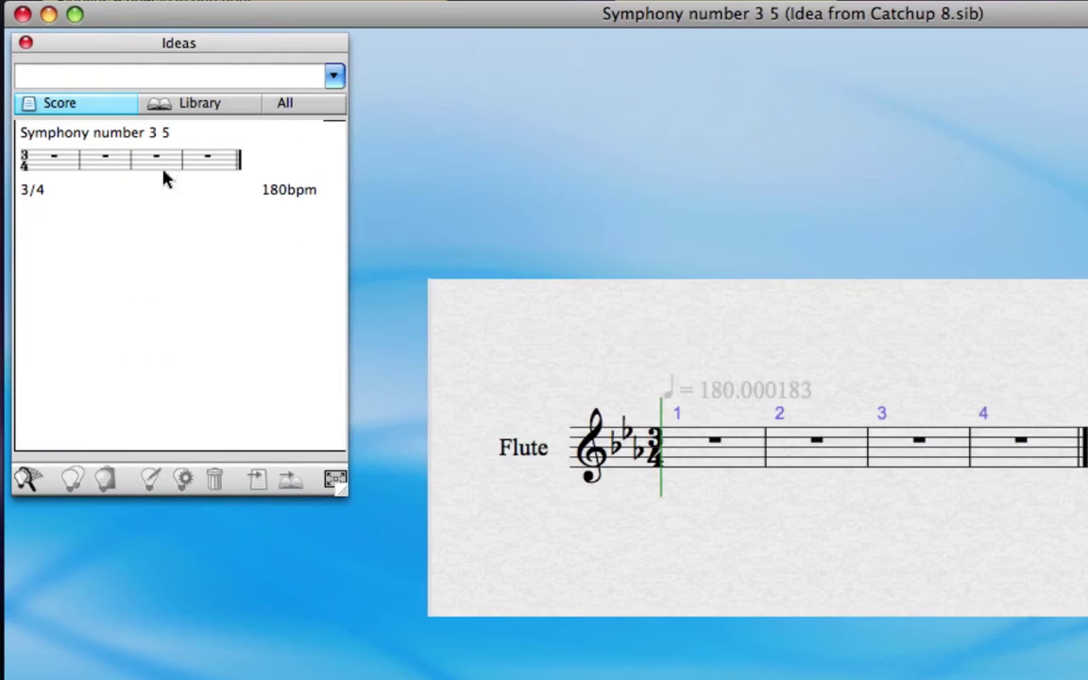
pyautogui.click(740, 397)
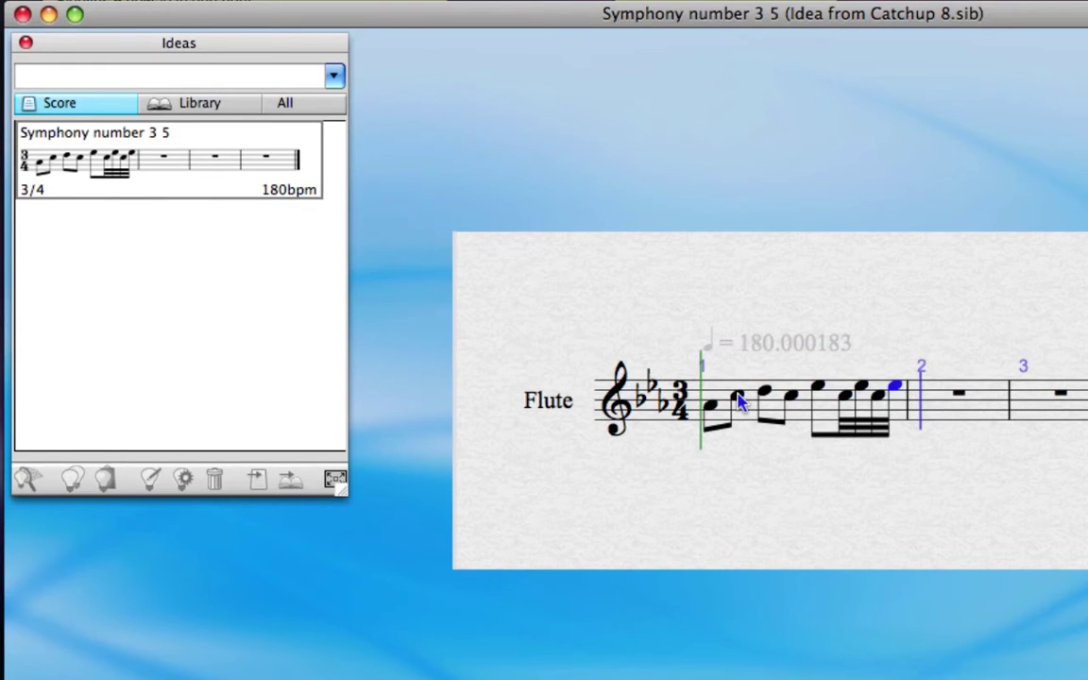
pyautogui.press('super+w')
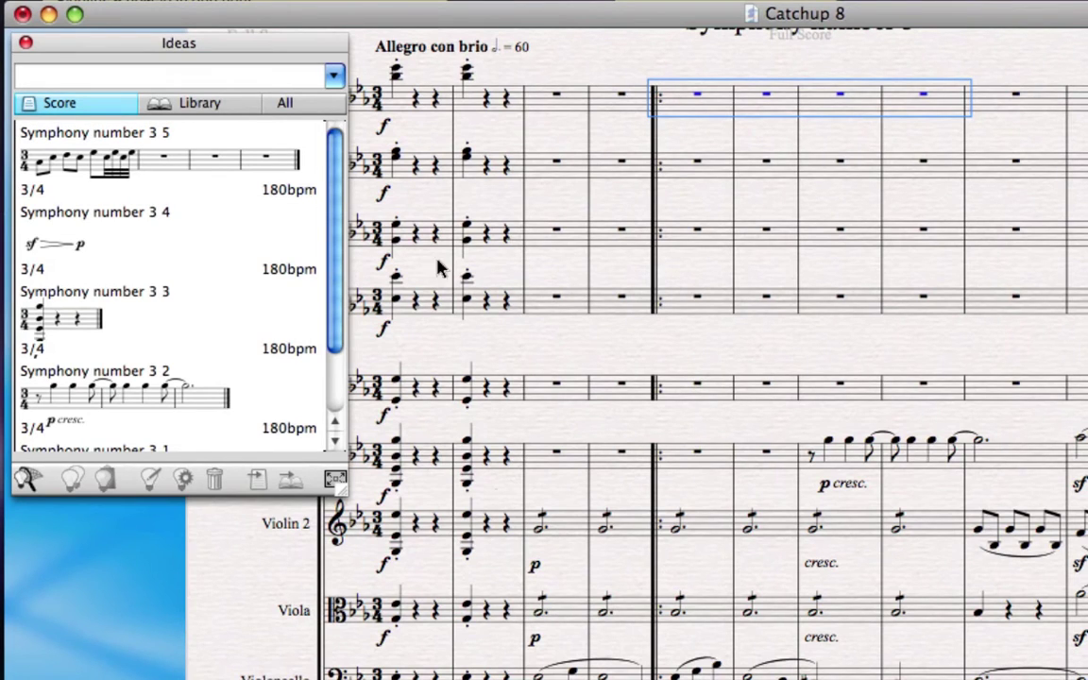
# Step: Play Symphony number 3 5, then capture the strings from the Violin 1 crescendo as Symphony number 3 6
pyautogui.click(95, 162)
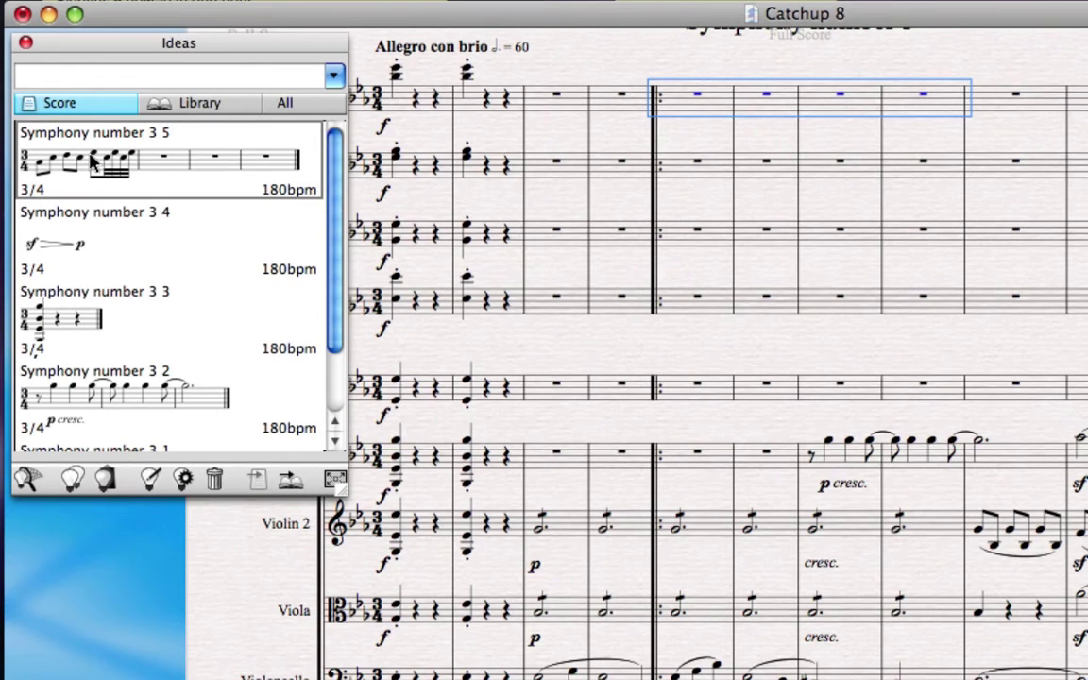
pyautogui.click(95, 162)
pyautogui.moveTo(901, 347); pyautogui.dragTo(754, 274)
pyautogui.click(699, 380)
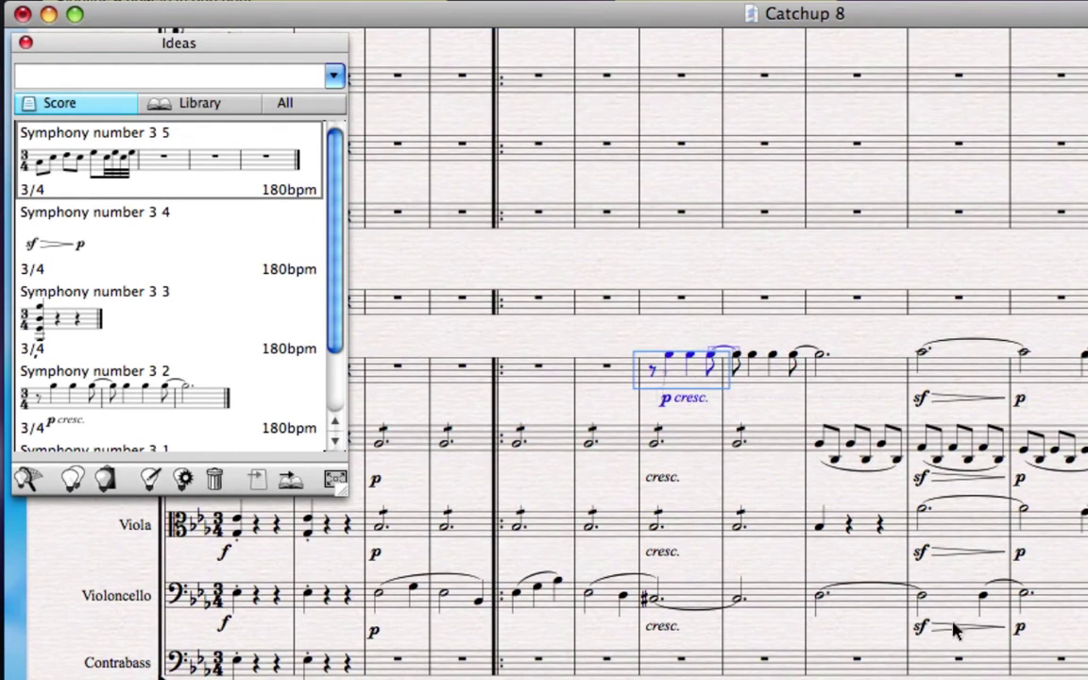
pyautogui.hotkey('ctrl', 'shift', 'End')
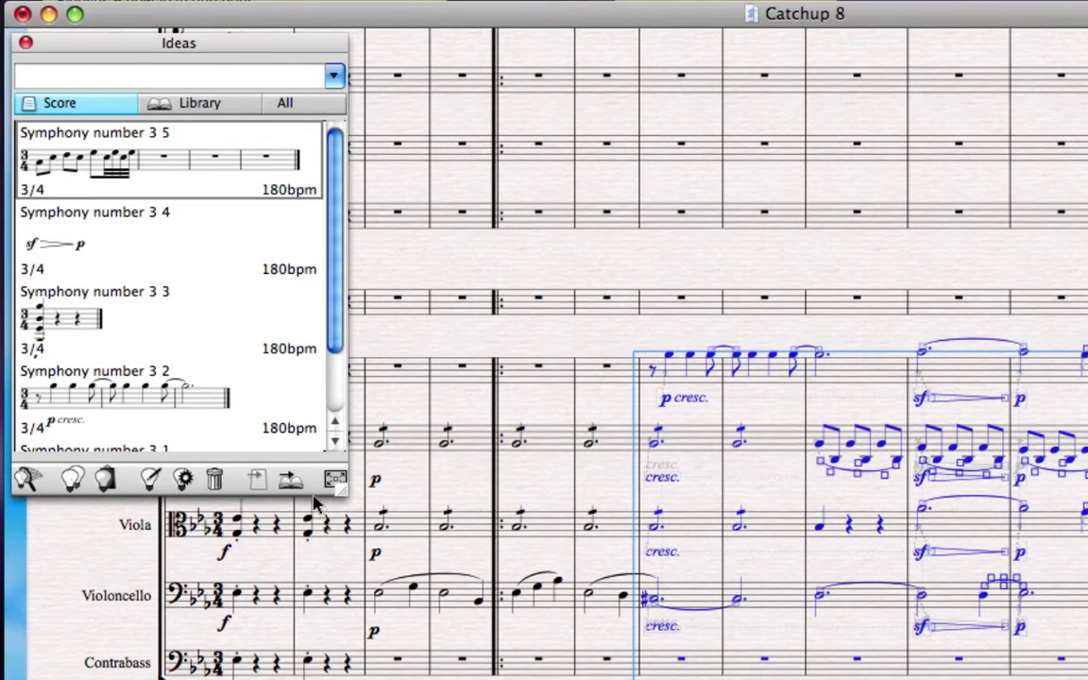
pyautogui.click(290, 479)
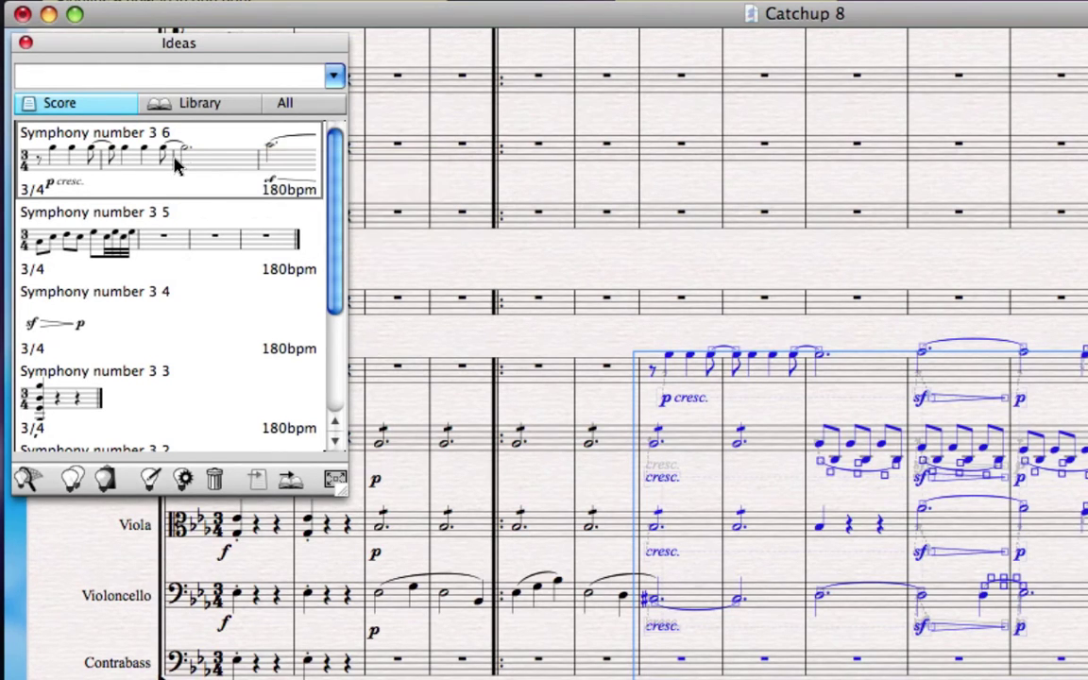
# Step: Rename the sixth idea 'The idea I cut out' and give it the Maraschino red colour
pyautogui.click(183, 483)
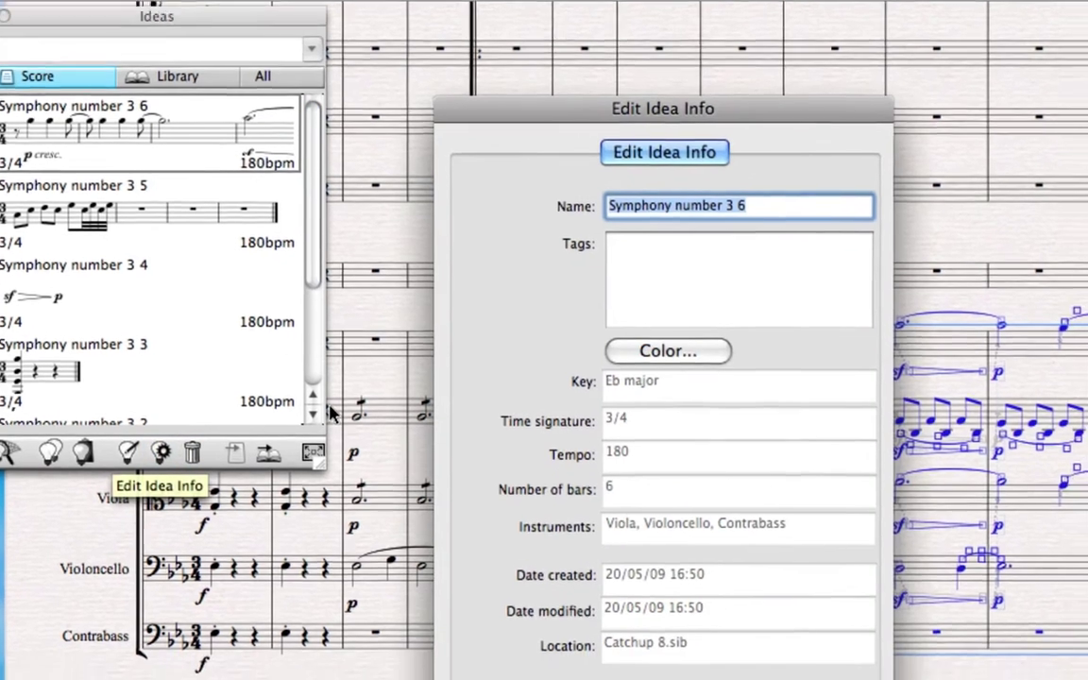
pyautogui.write('The id')
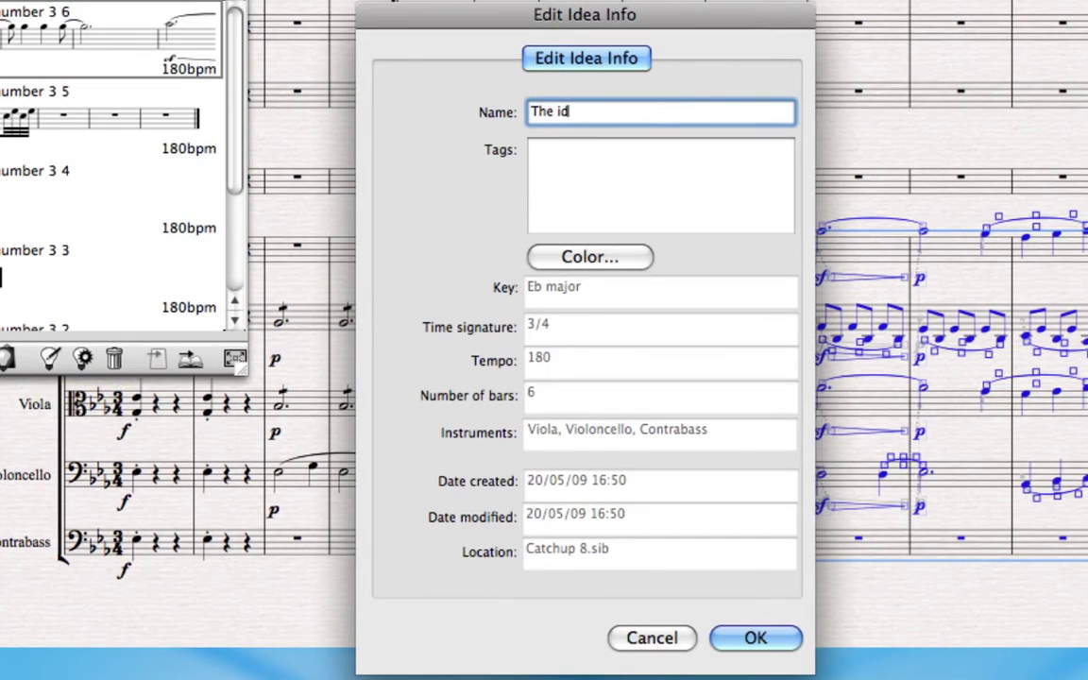
pyautogui.write('ea I cut out')
pyautogui.click(577, 259)
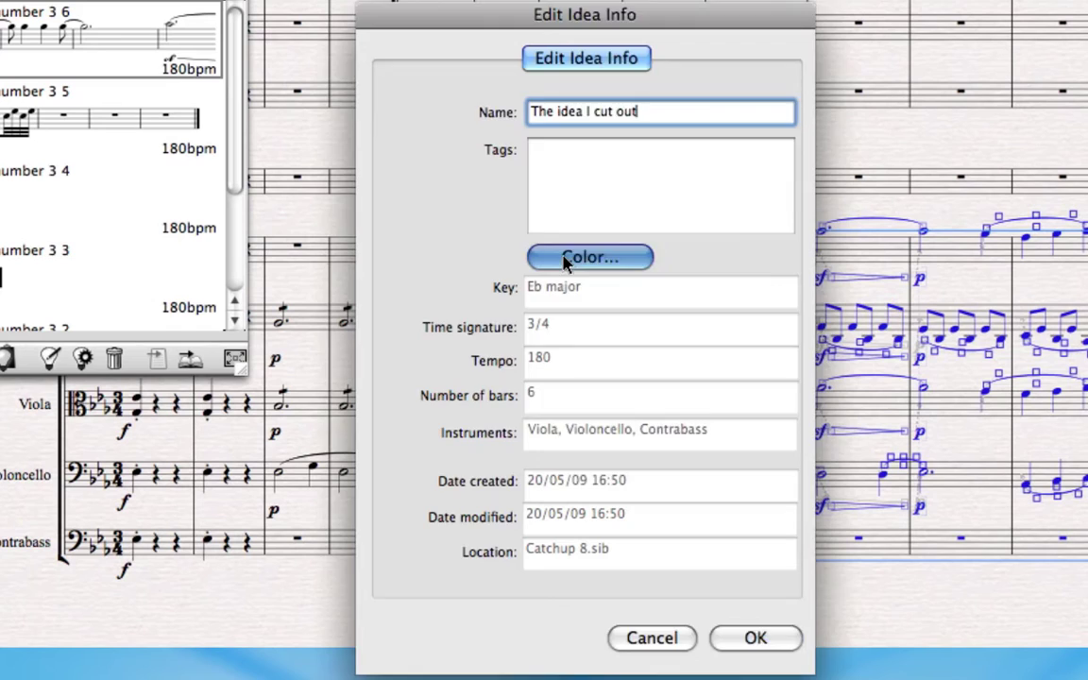
pyautogui.click(587, 173)
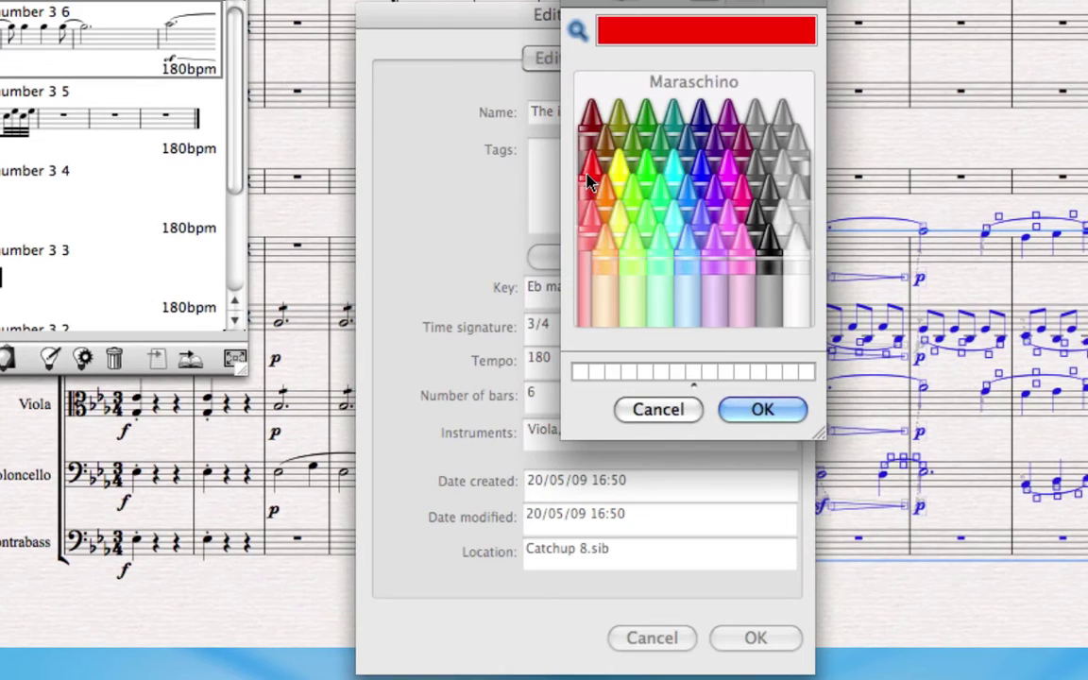
pyautogui.click(777, 412)
pyautogui.click(770, 641)
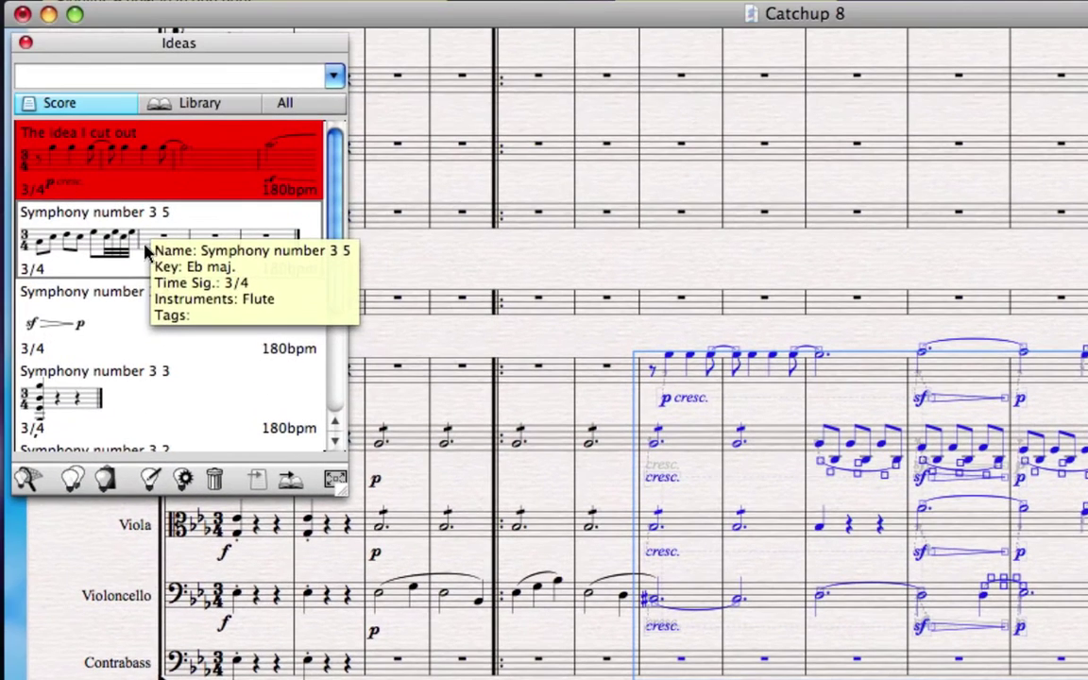
# Step: Colour the Symphony number 3 5 idea with the cyan-green Spindrift crayon
pyautogui.moveTo(50, 207)
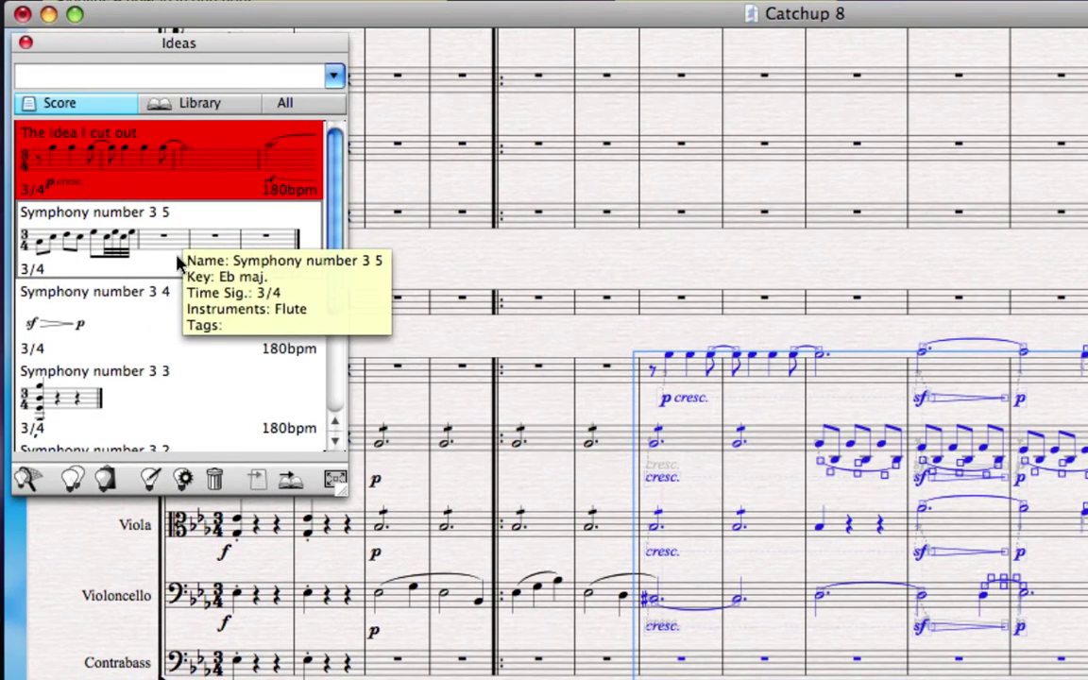
pyautogui.click(183, 477)
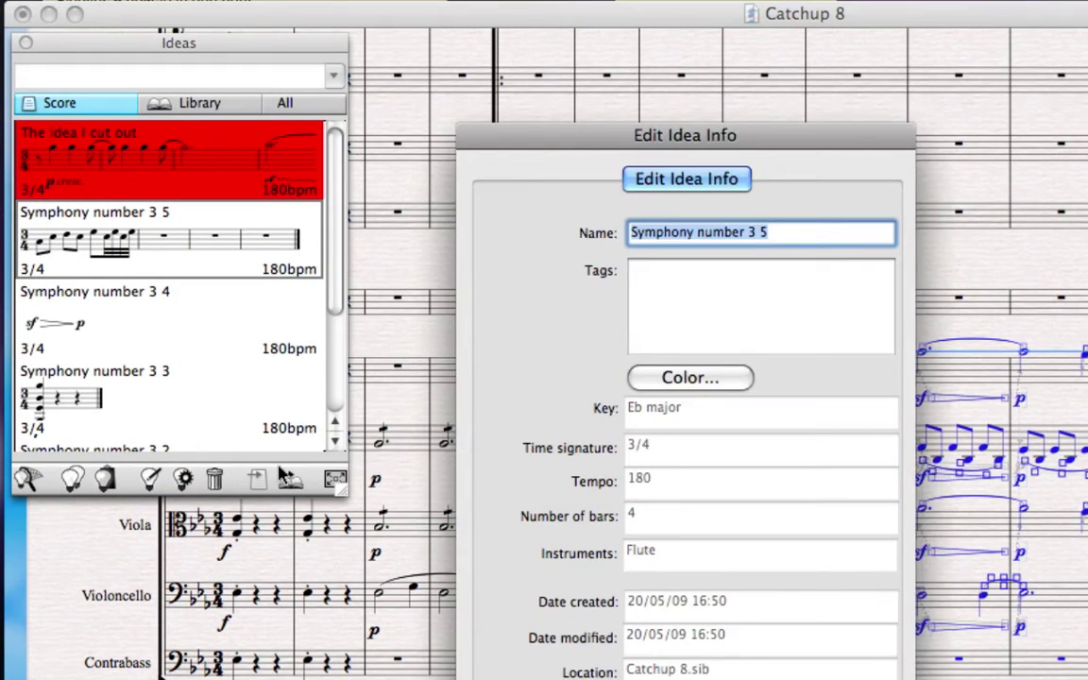
pyautogui.click(726, 378)
pyautogui.click(744, 359)
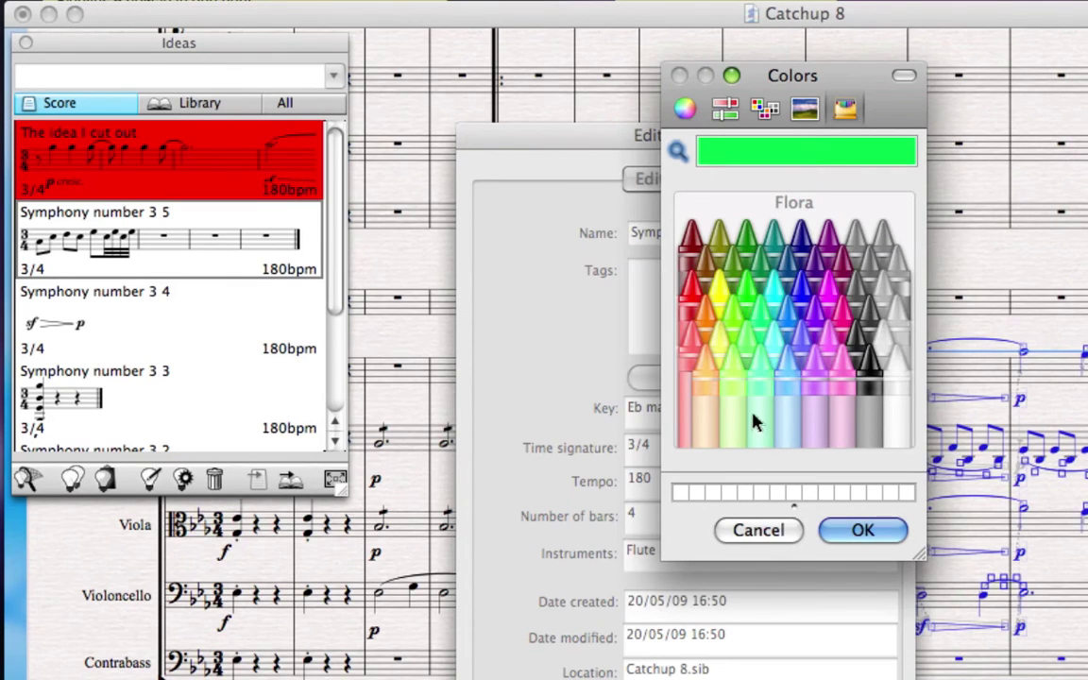
pyautogui.click(777, 388)
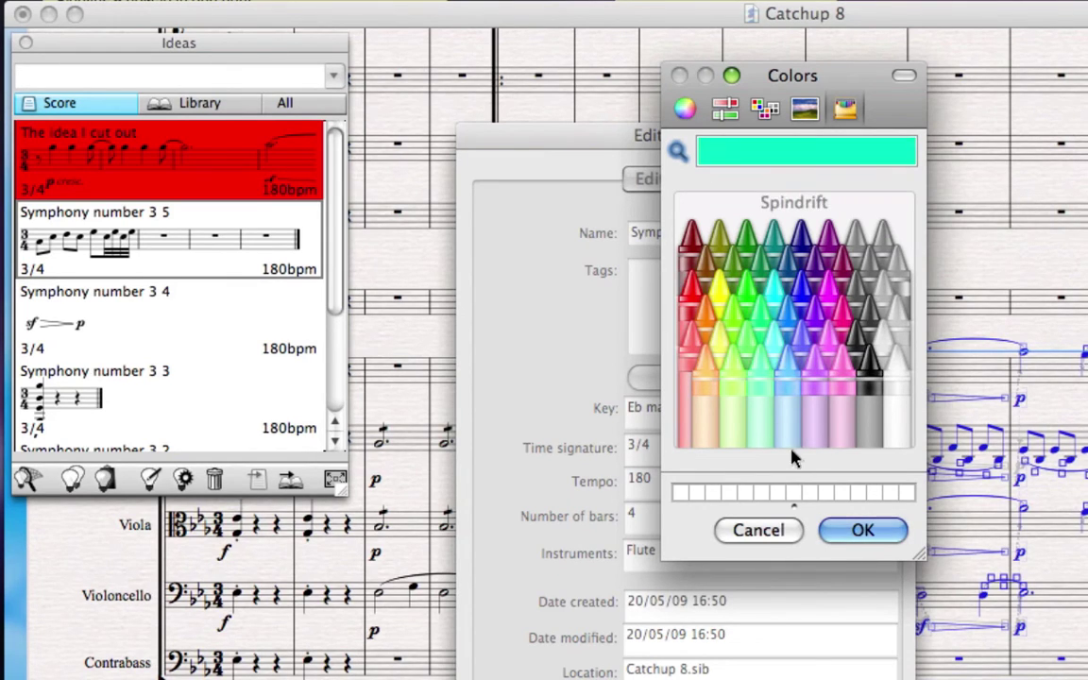
pyautogui.click(860, 533)
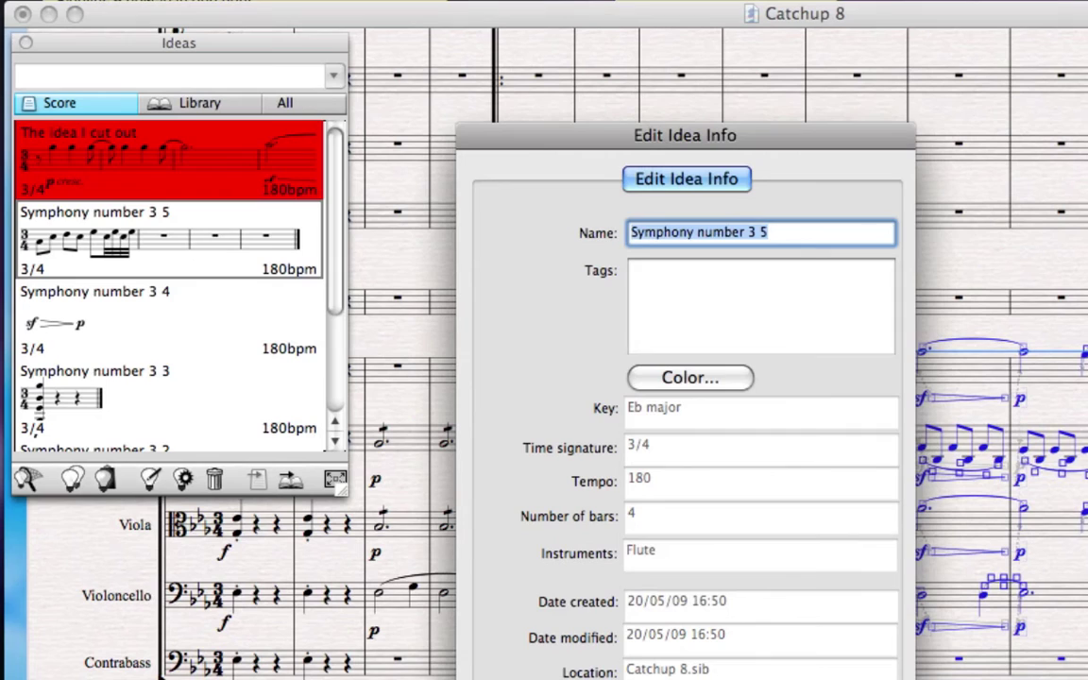
pyautogui.press('Return')
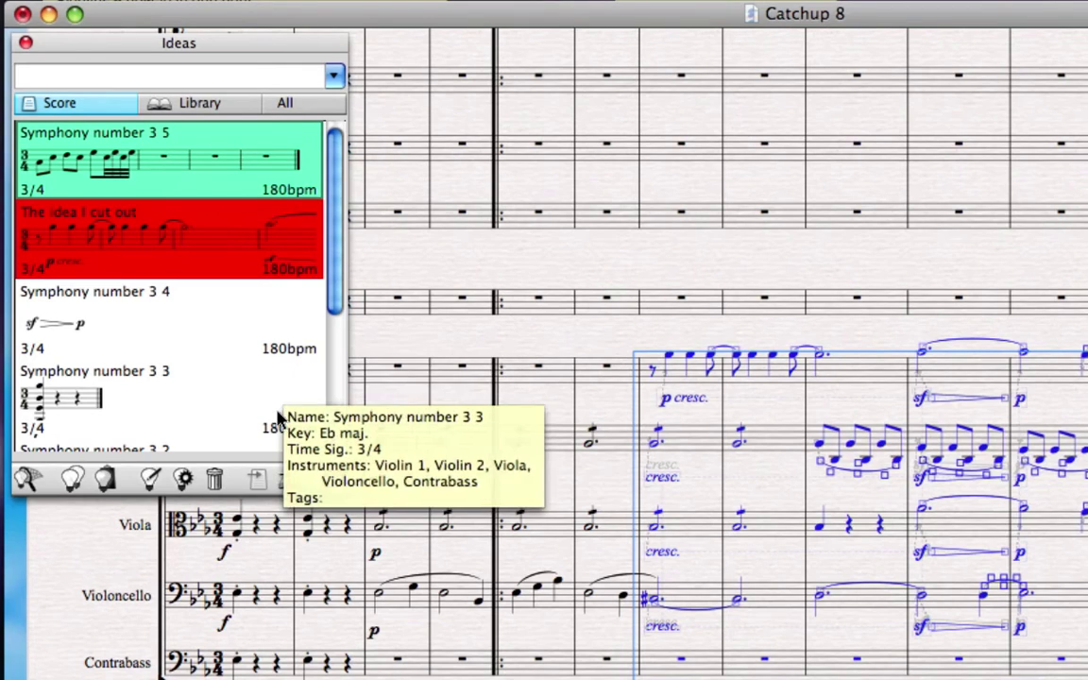
# Step: Open the Symphony number 3 3 idea for editing and bring its opening chord into view
pyautogui.click(472, 333)
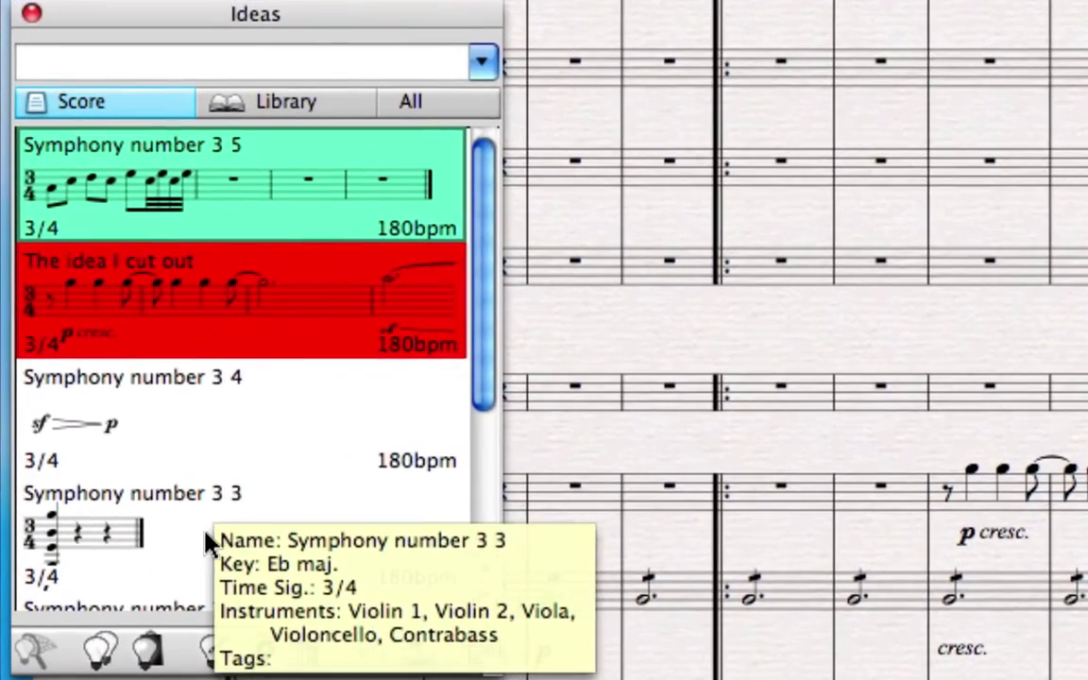
pyautogui.doubleClick(184, 492)
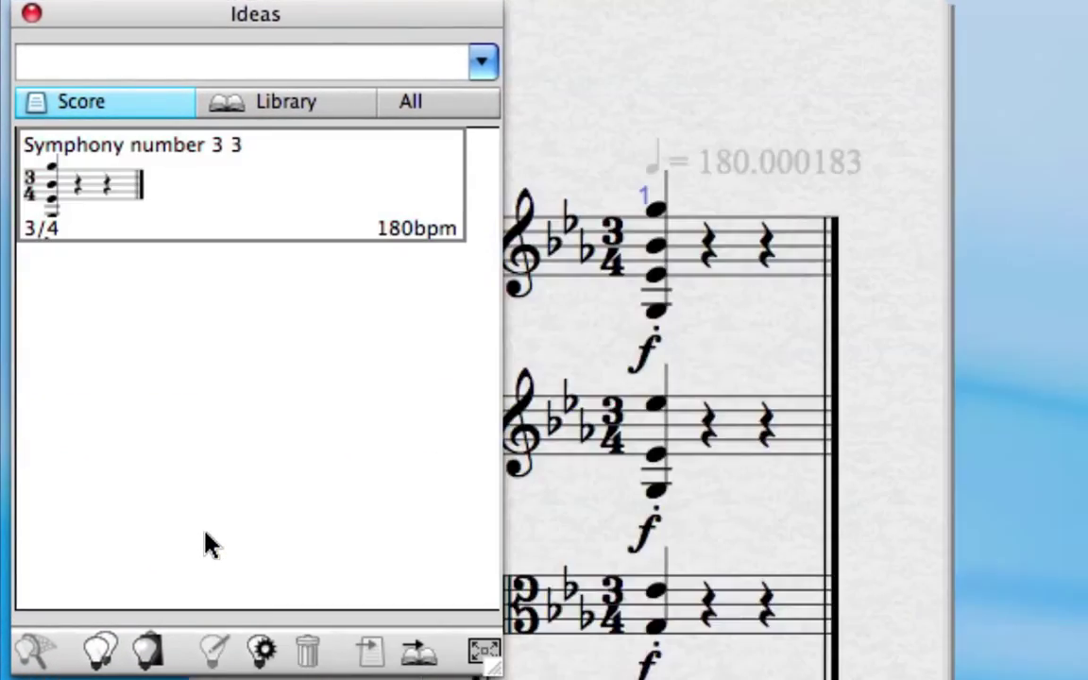
pyautogui.press('super+w')
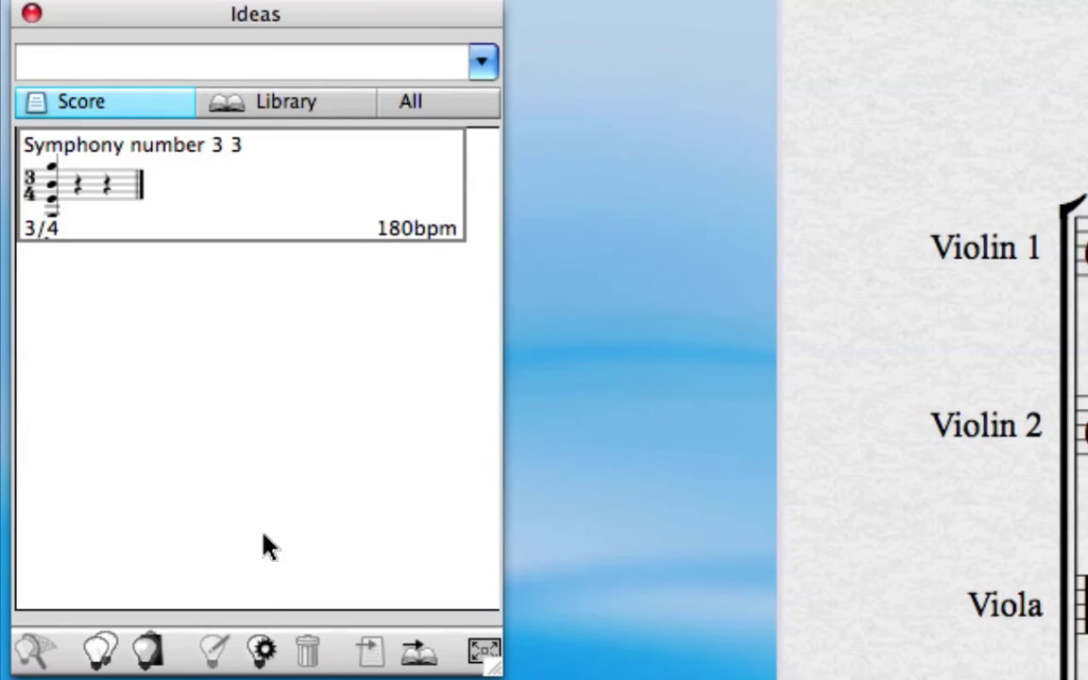
pyautogui.moveTo(836, 452); pyautogui.dragTo(941, 445)
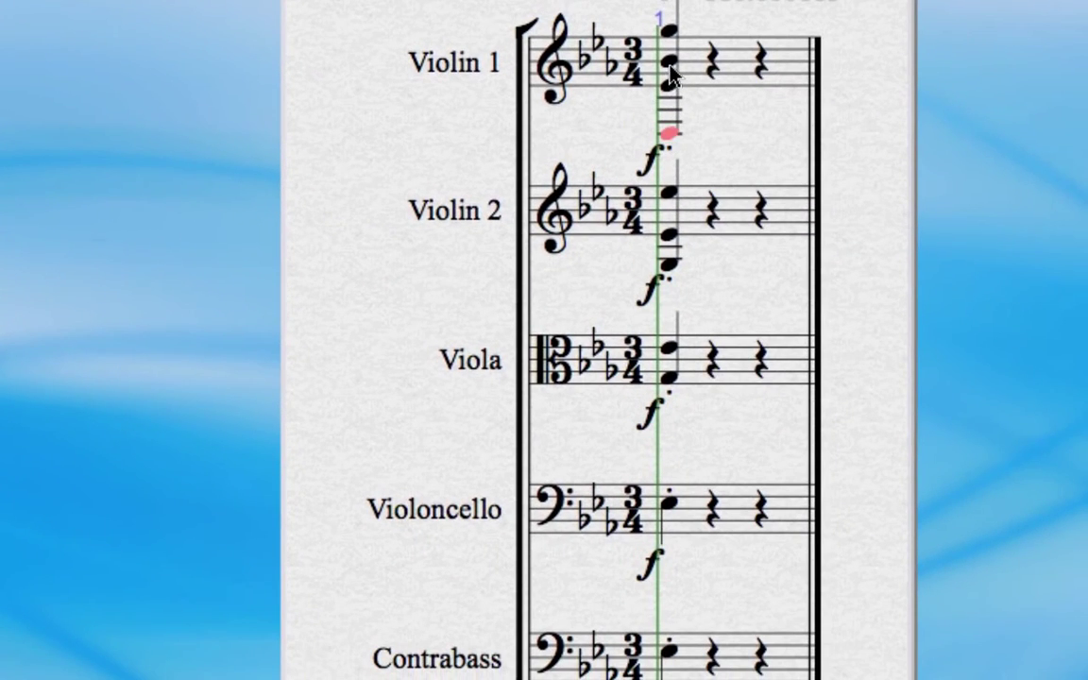
# Step: Raise a note in the idea's Violin 1 chord, then select the top Violin 2 chord note
pyautogui.click(862, 98)
pyautogui.press('Up')
pyautogui.press('Up')
pyautogui.press('Up')
pyautogui.press('Up')
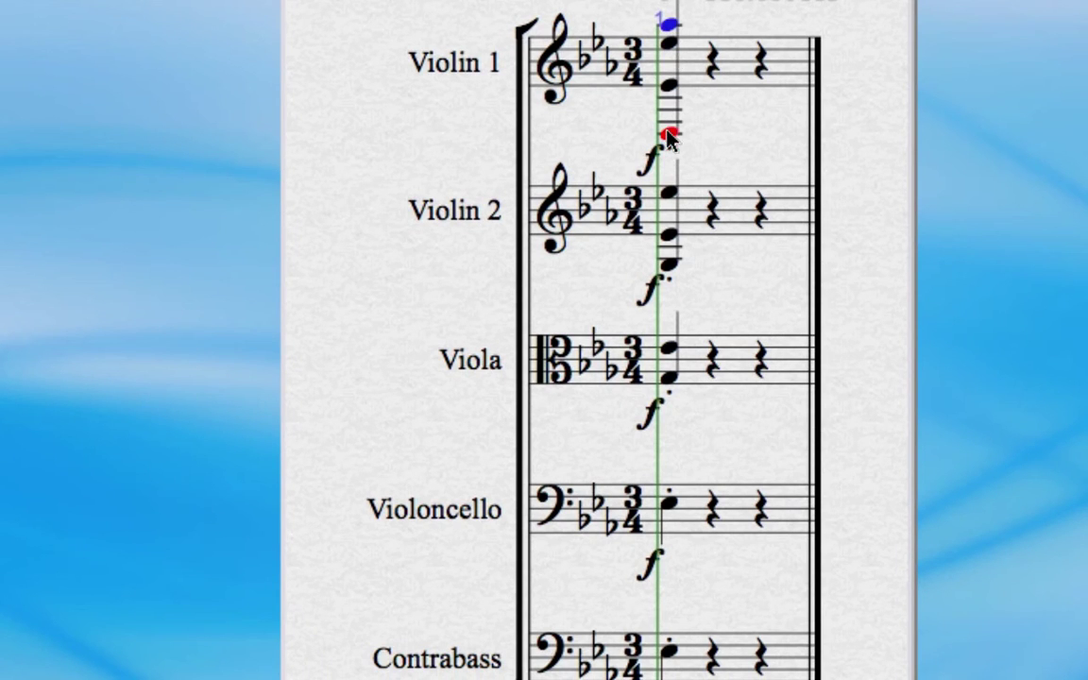
pyautogui.press('Escape')
pyautogui.click(667, 200)
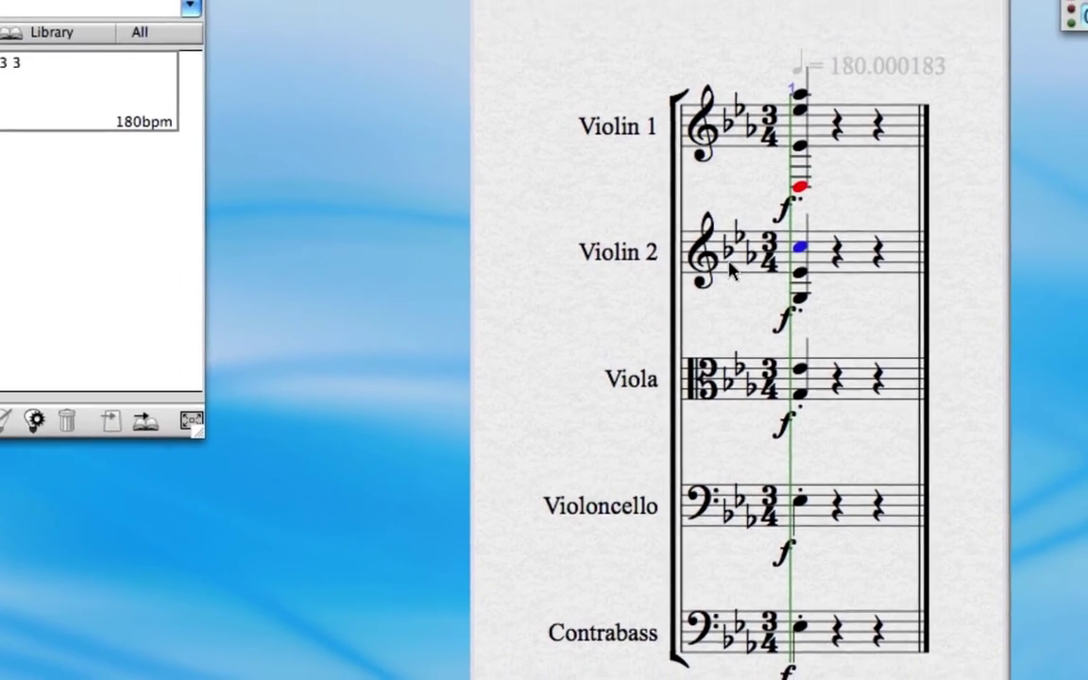
# Step: Back in the score, paste the Symphony number 3 5 flute run into the Flute bar after the repeat
pyautogui.press('super+w')
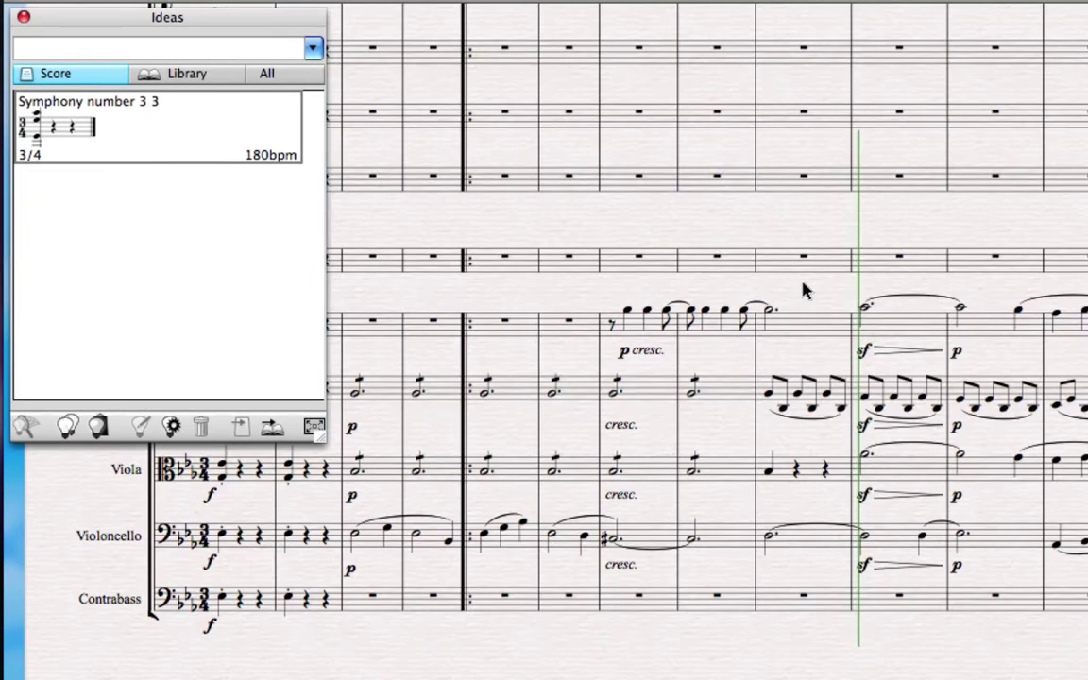
pyautogui.moveTo(565, 293); pyautogui.dragTo(879, 260)
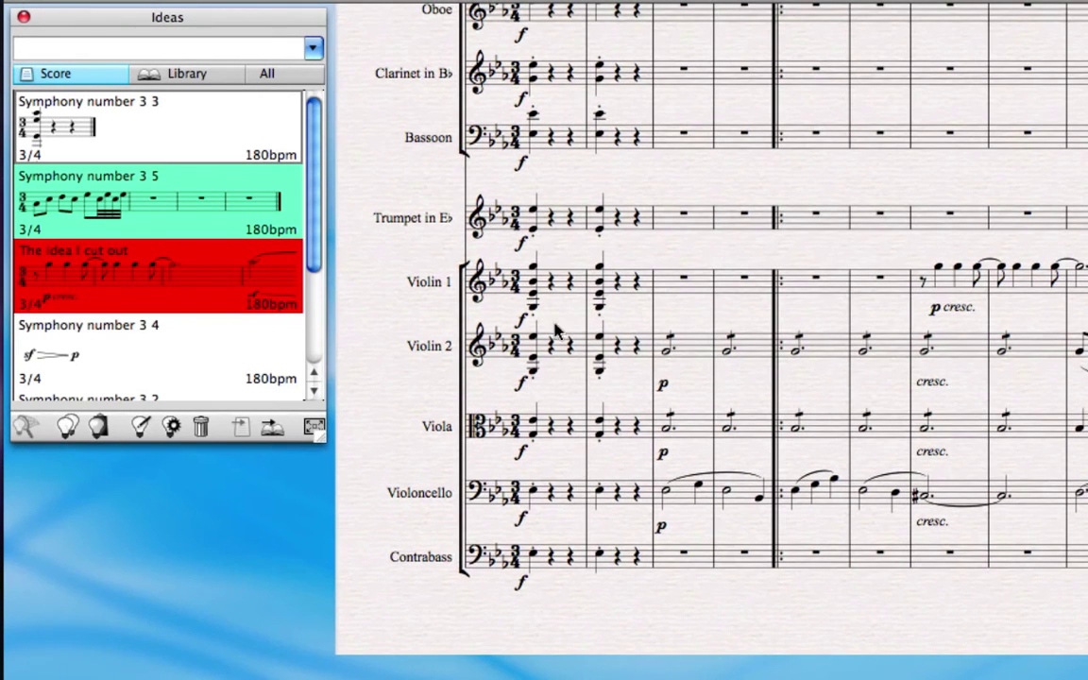
pyautogui.click(120, 209)
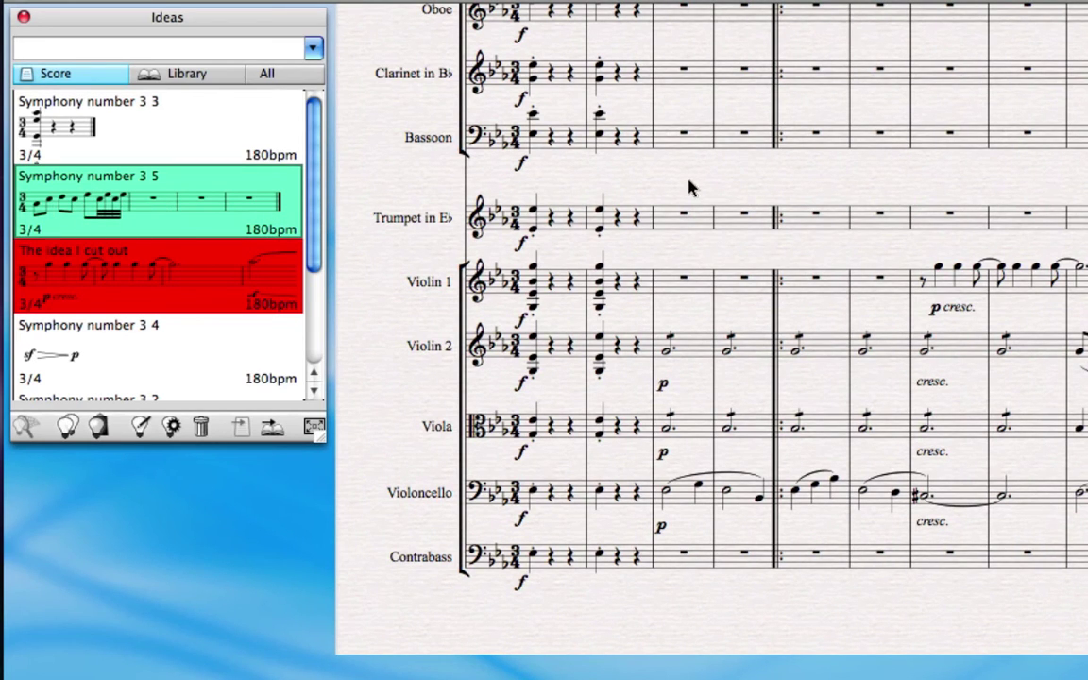
pyautogui.moveTo(647, 207); pyautogui.dragTo(567, 624)
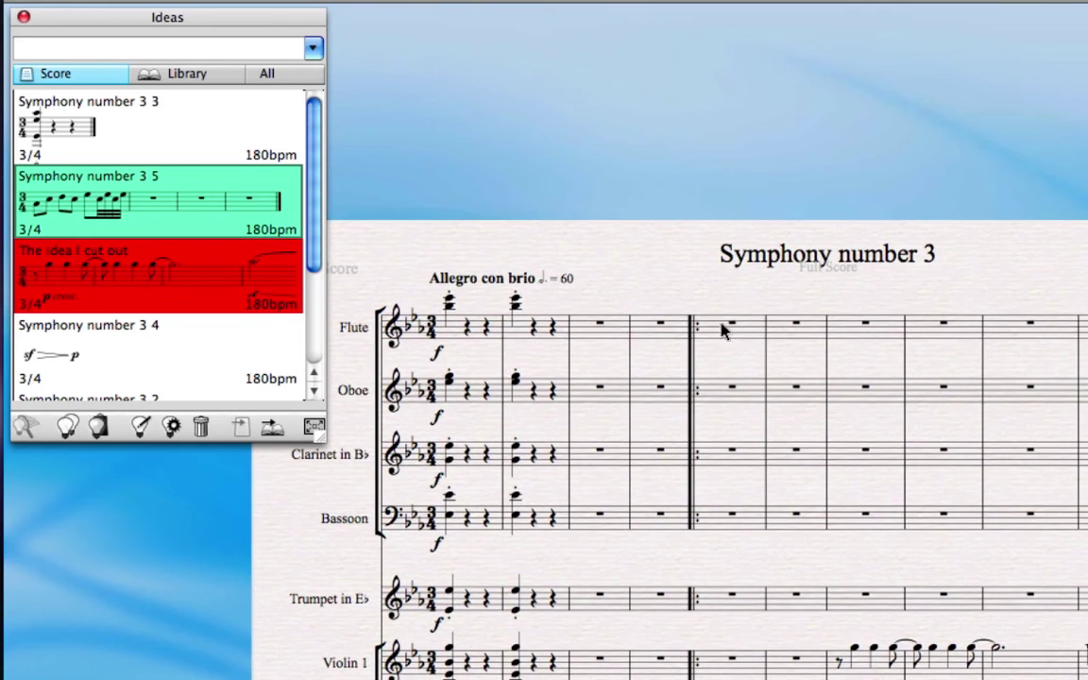
pyautogui.click(780, 336)
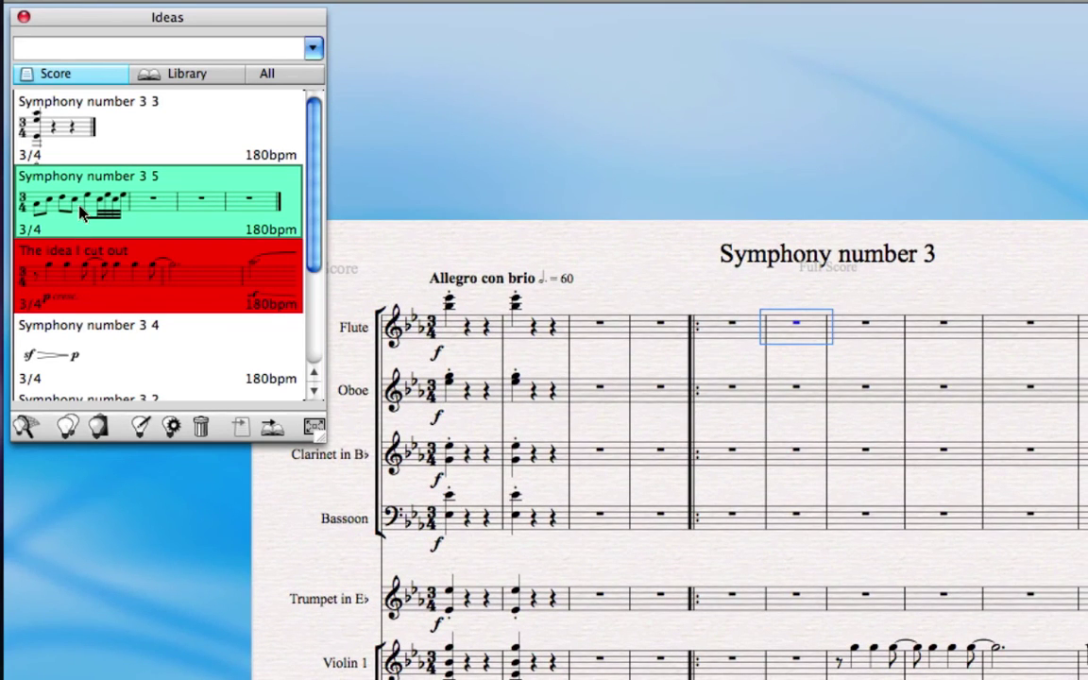
pyautogui.click(98, 430)
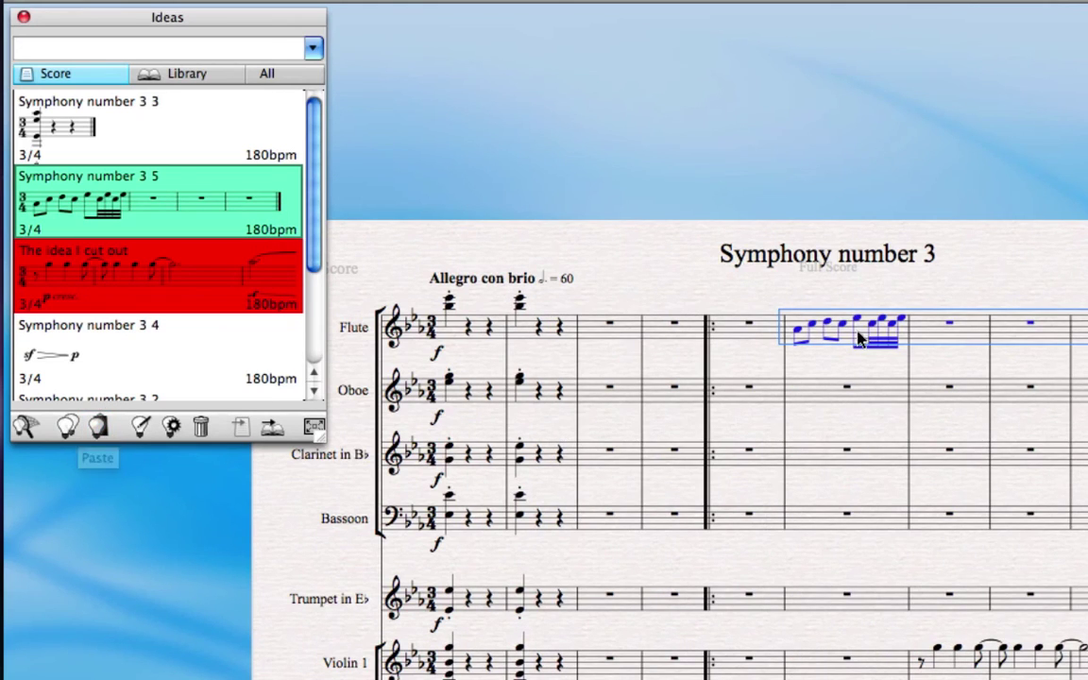